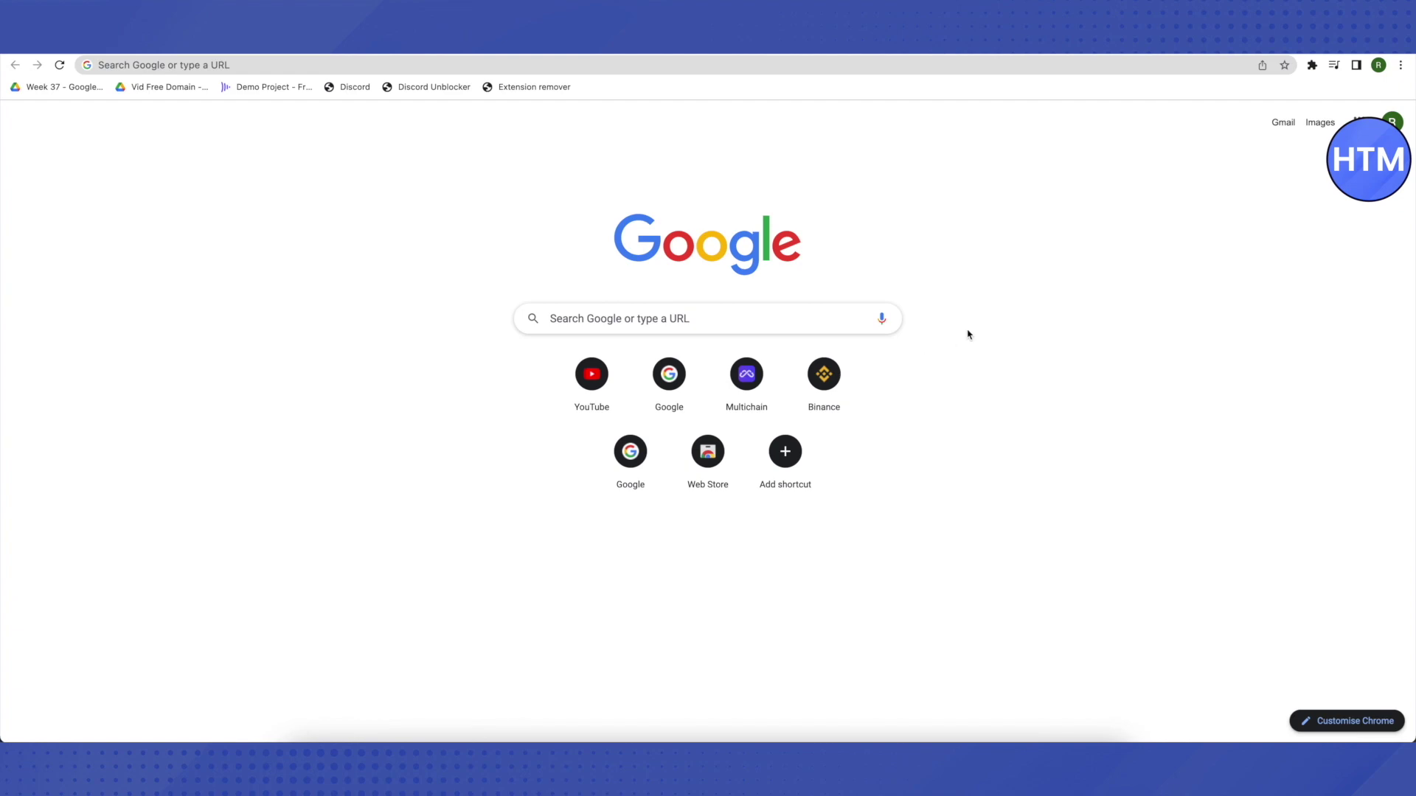
- Search Google for 'google web store' and go to the Chrome Web Store result
left_click(897, 320)
type("google web store")
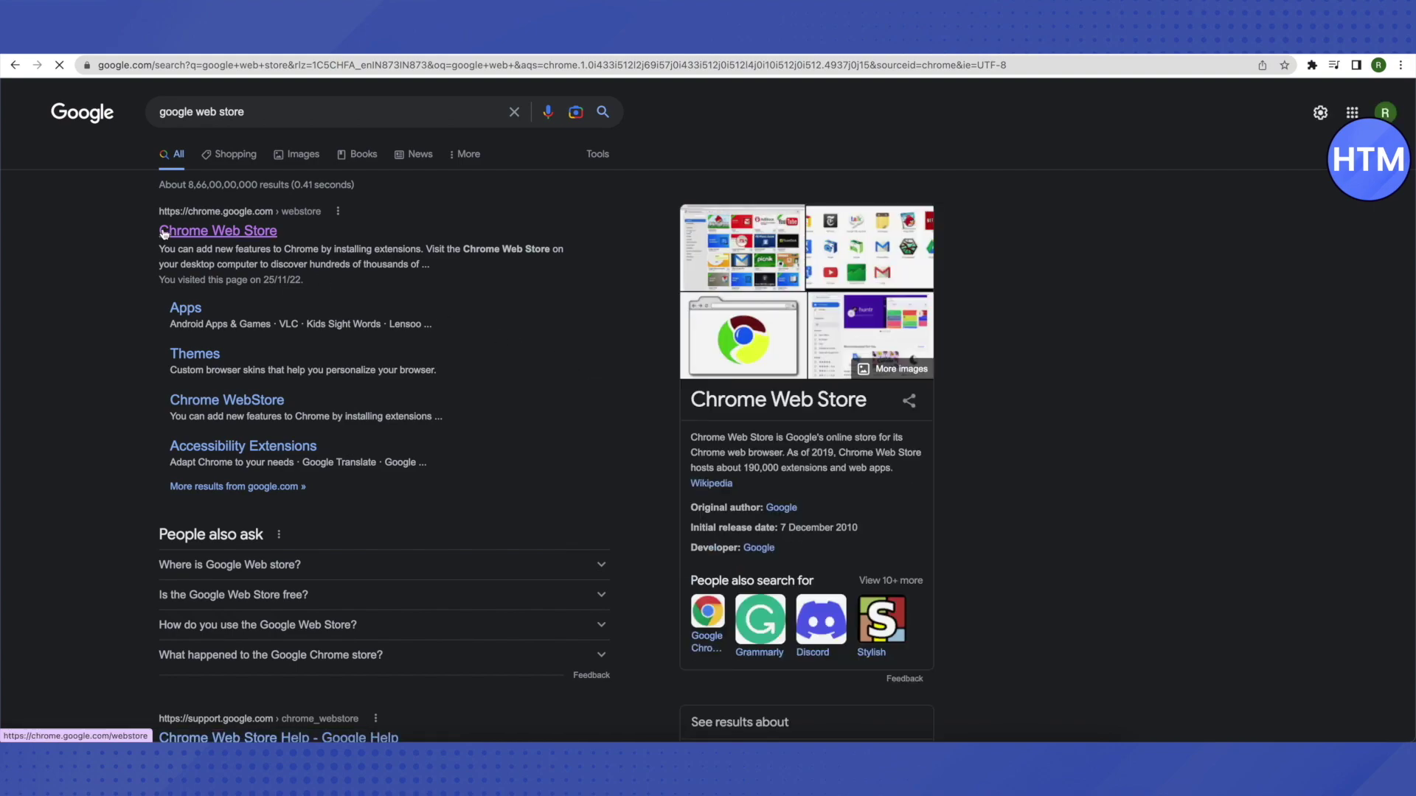
left_click(249, 236)
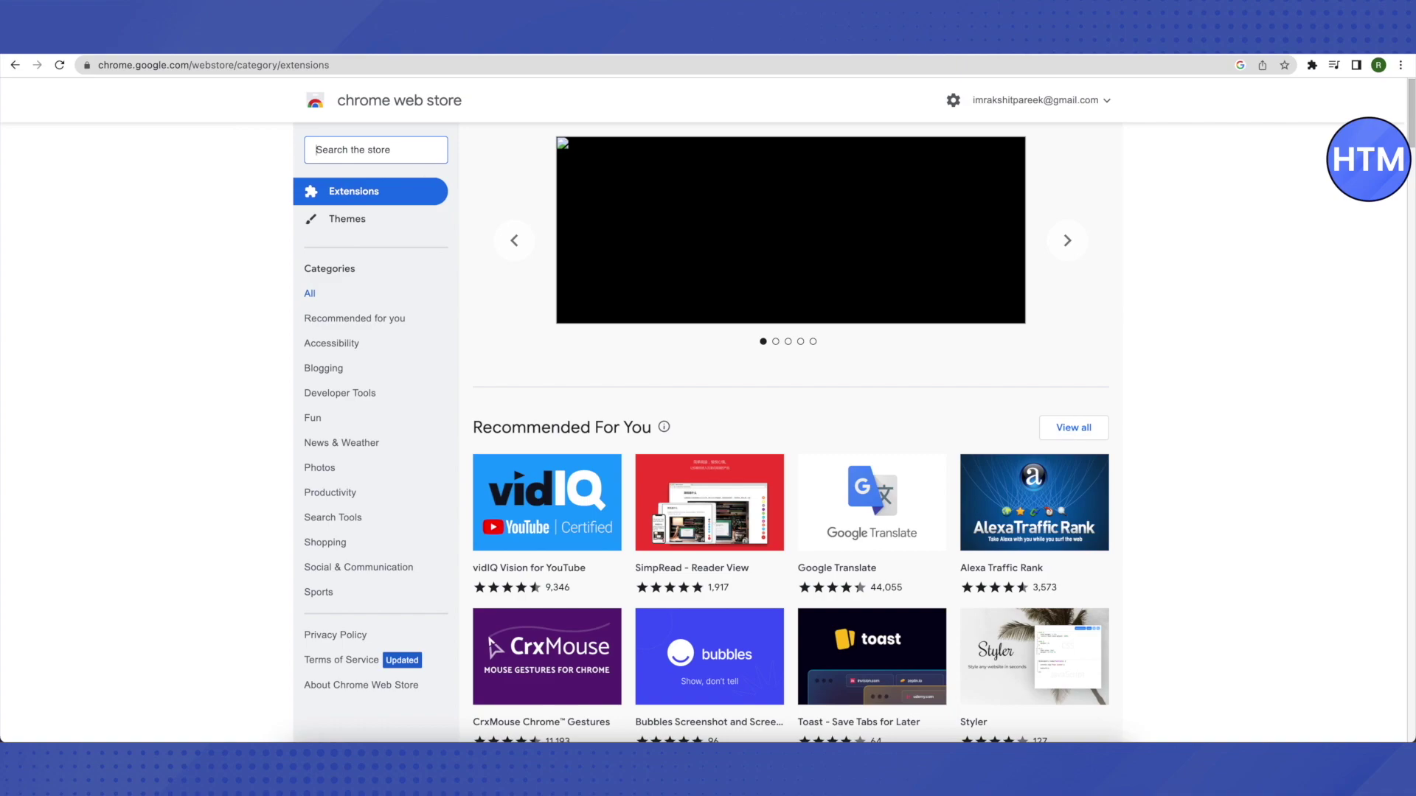
- Search the Chrome Web Store for 'read&write for google'
type("read&")
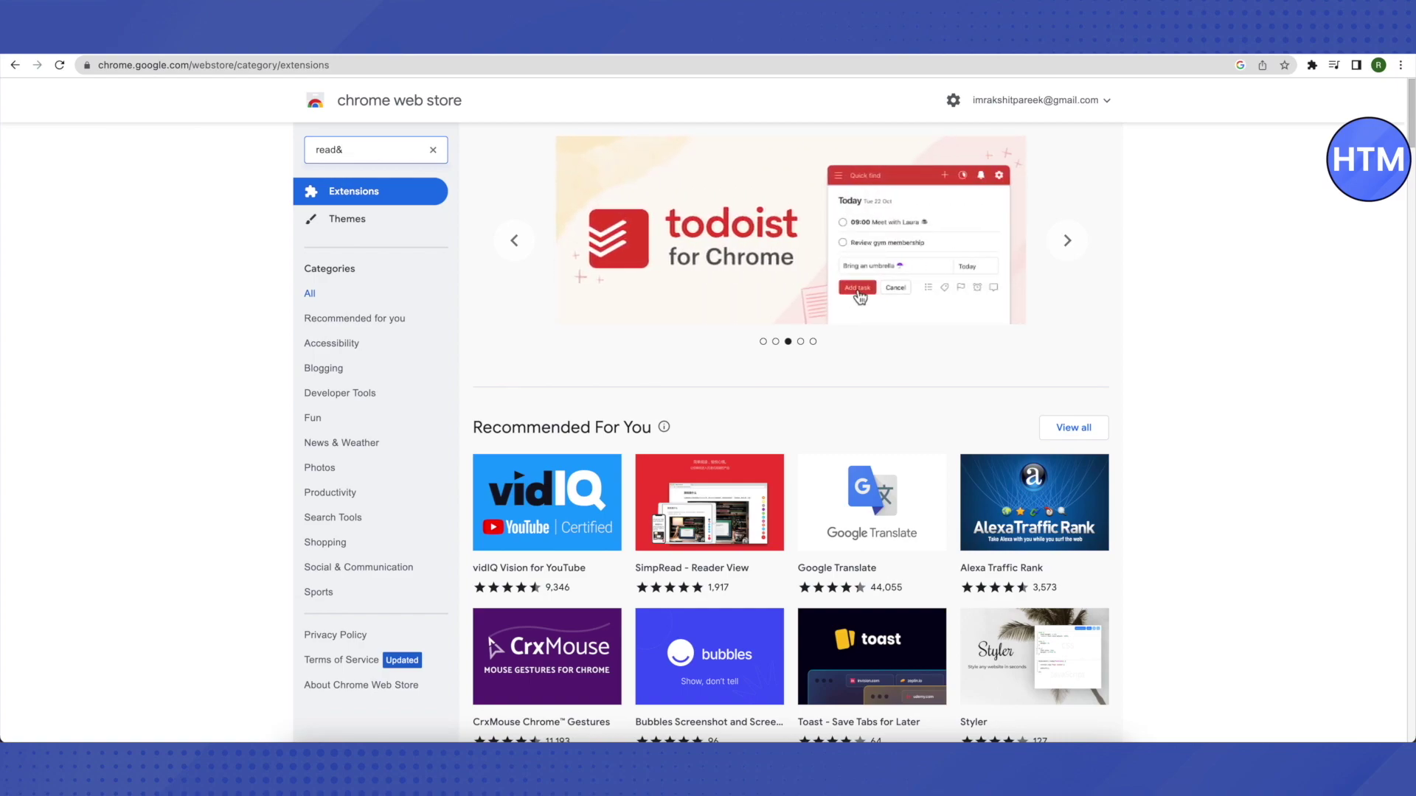
type("rite")
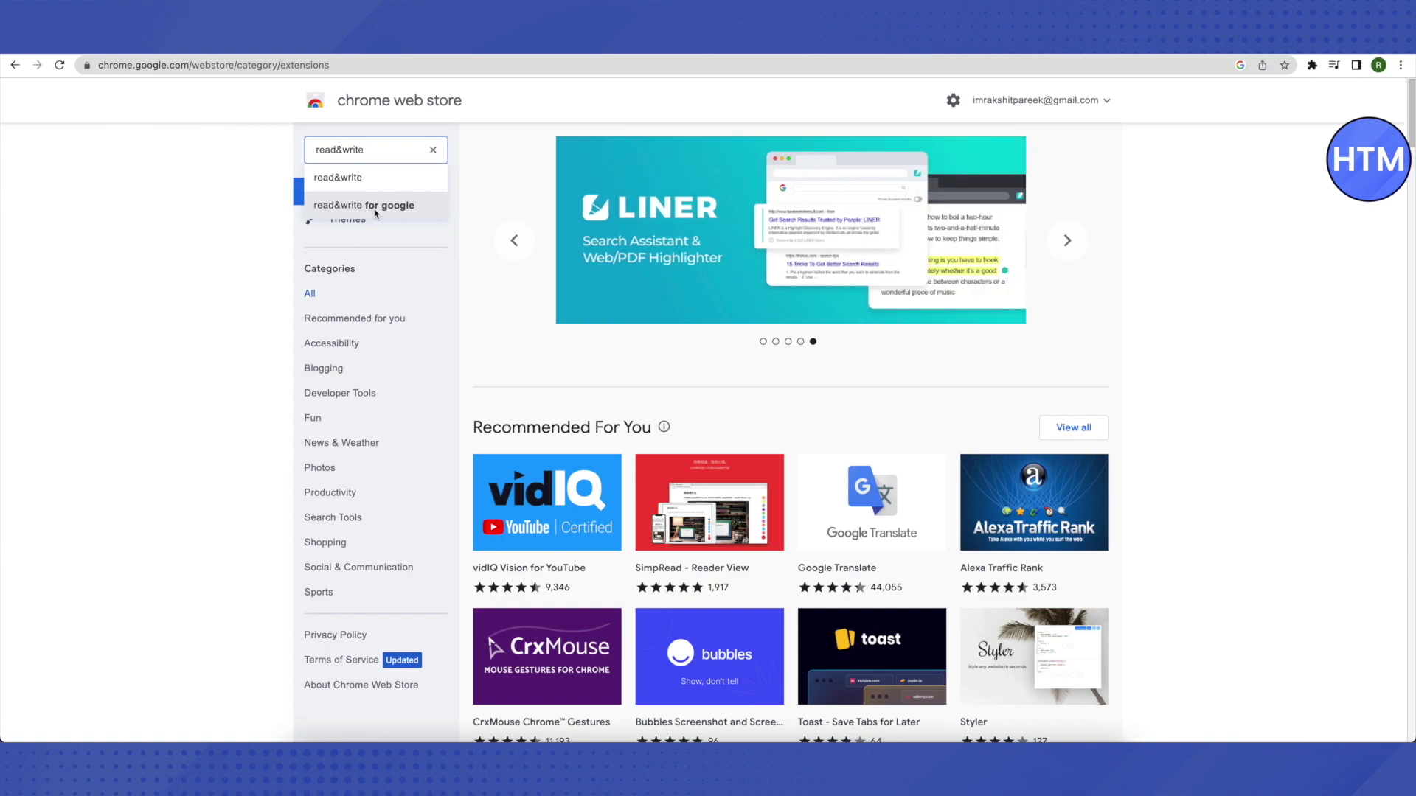
left_click(383, 209)
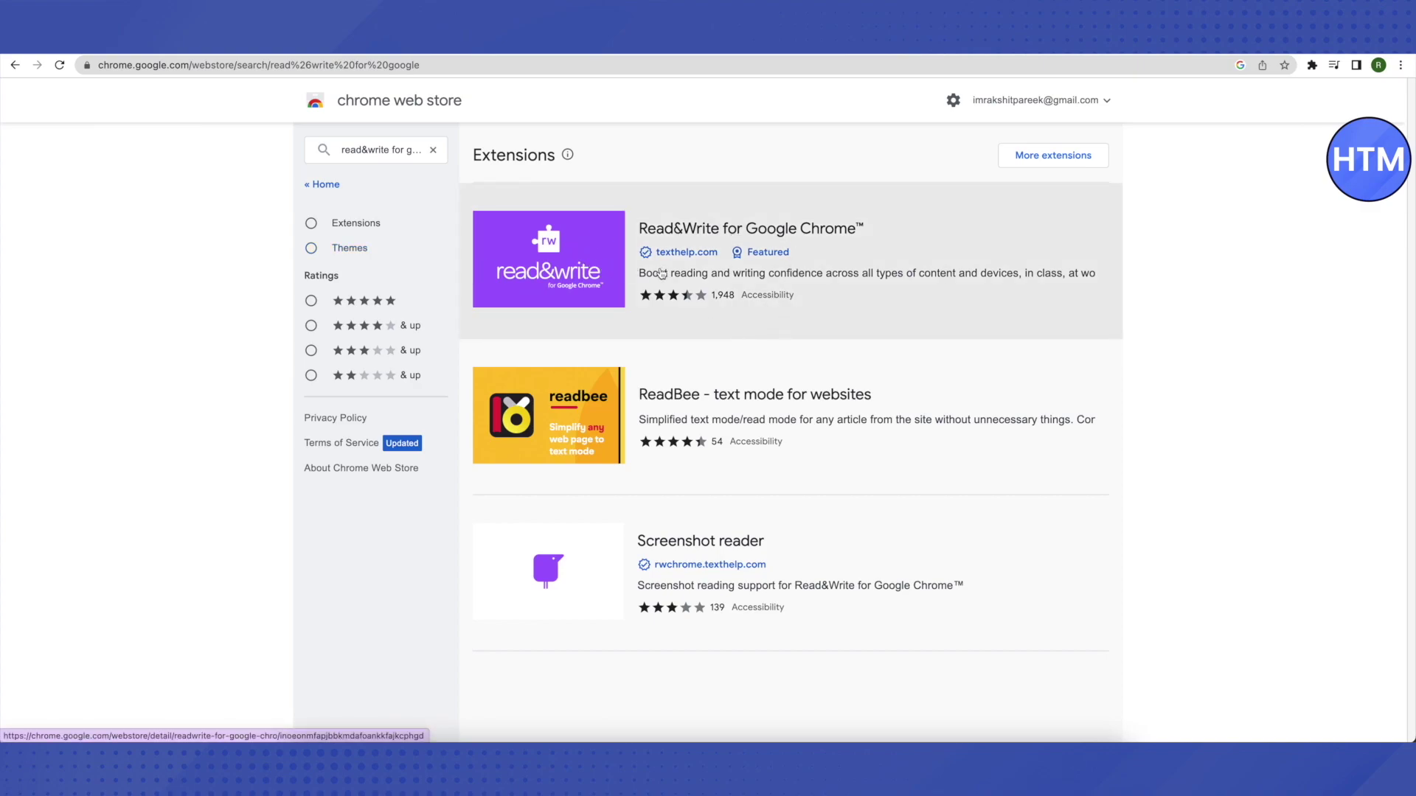
- Add the Read&Write for Google Chrome extension to Chrome, accepting its permissions
left_click(562, 254)
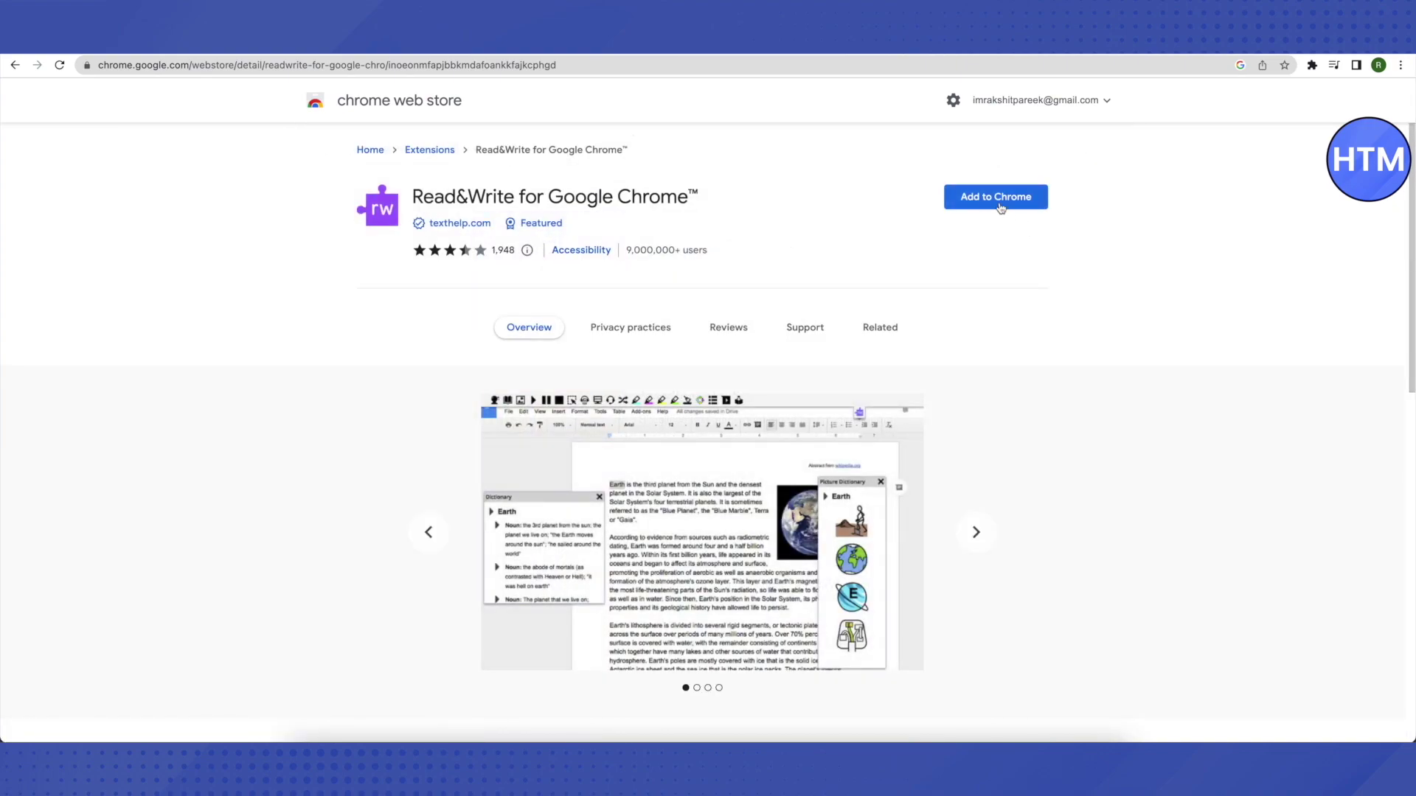
left_click(986, 204)
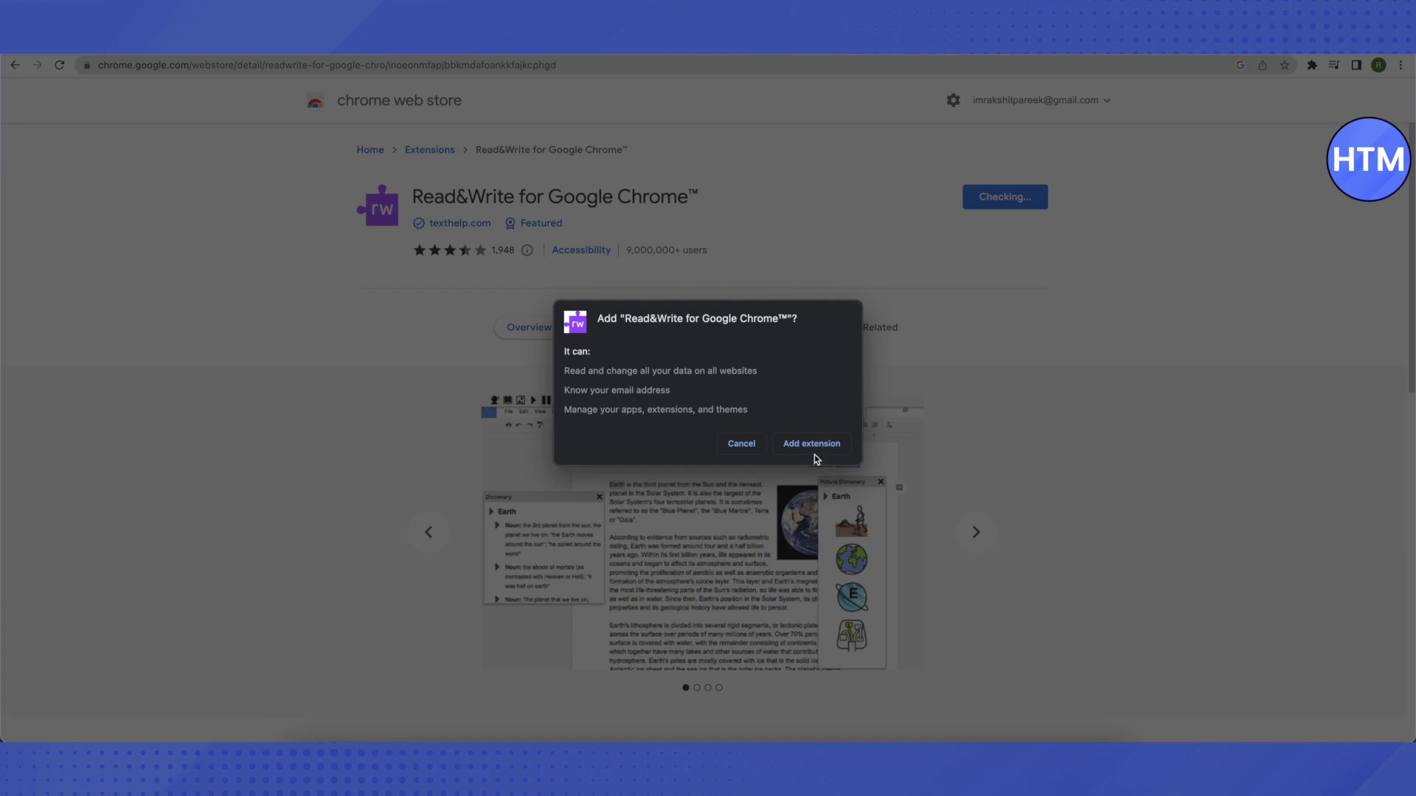
left_click(810, 447)
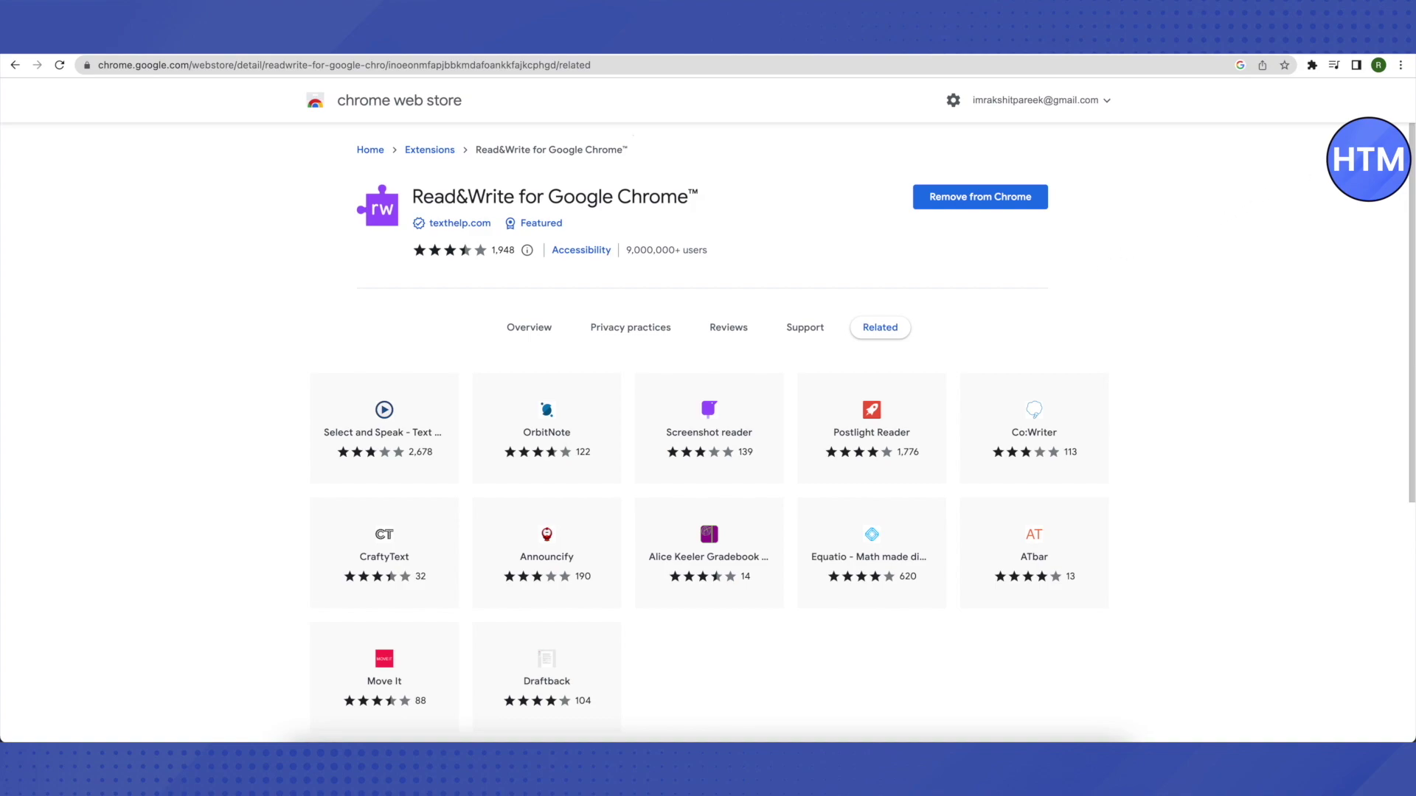
- Pin Read&Write to the toolbar from the Extensions menu, then open a new Google tab
left_click(1312, 65)
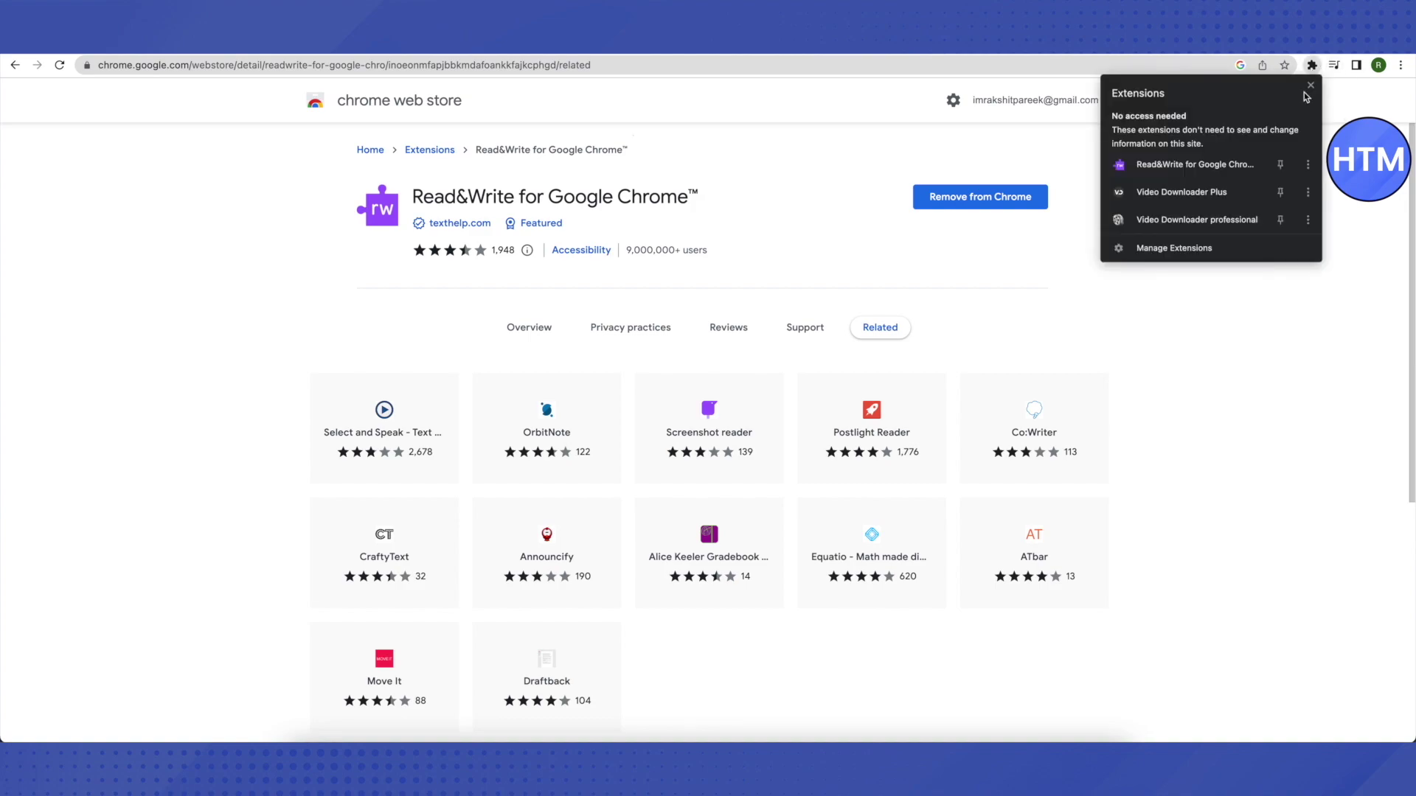
left_click(1283, 168)
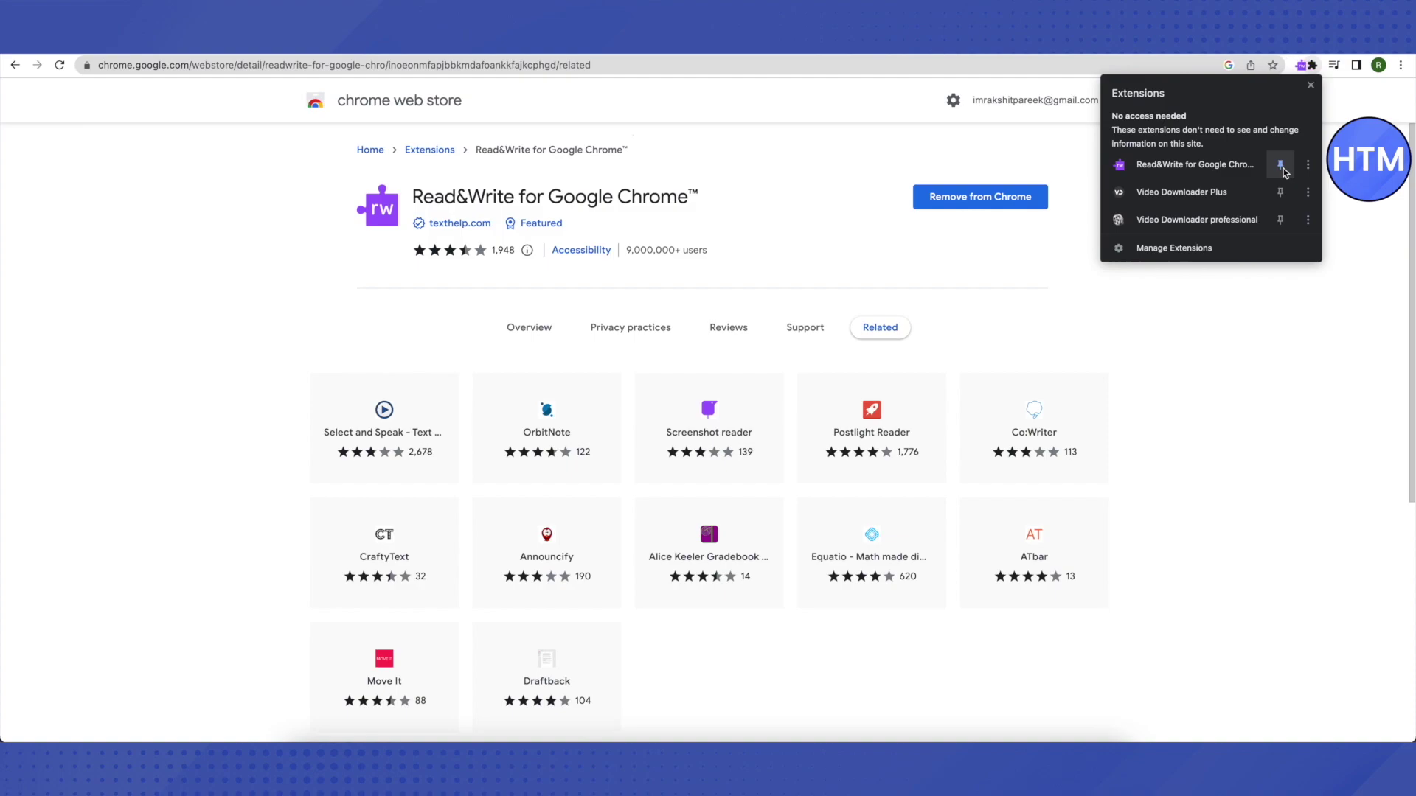
left_click(1153, 296)
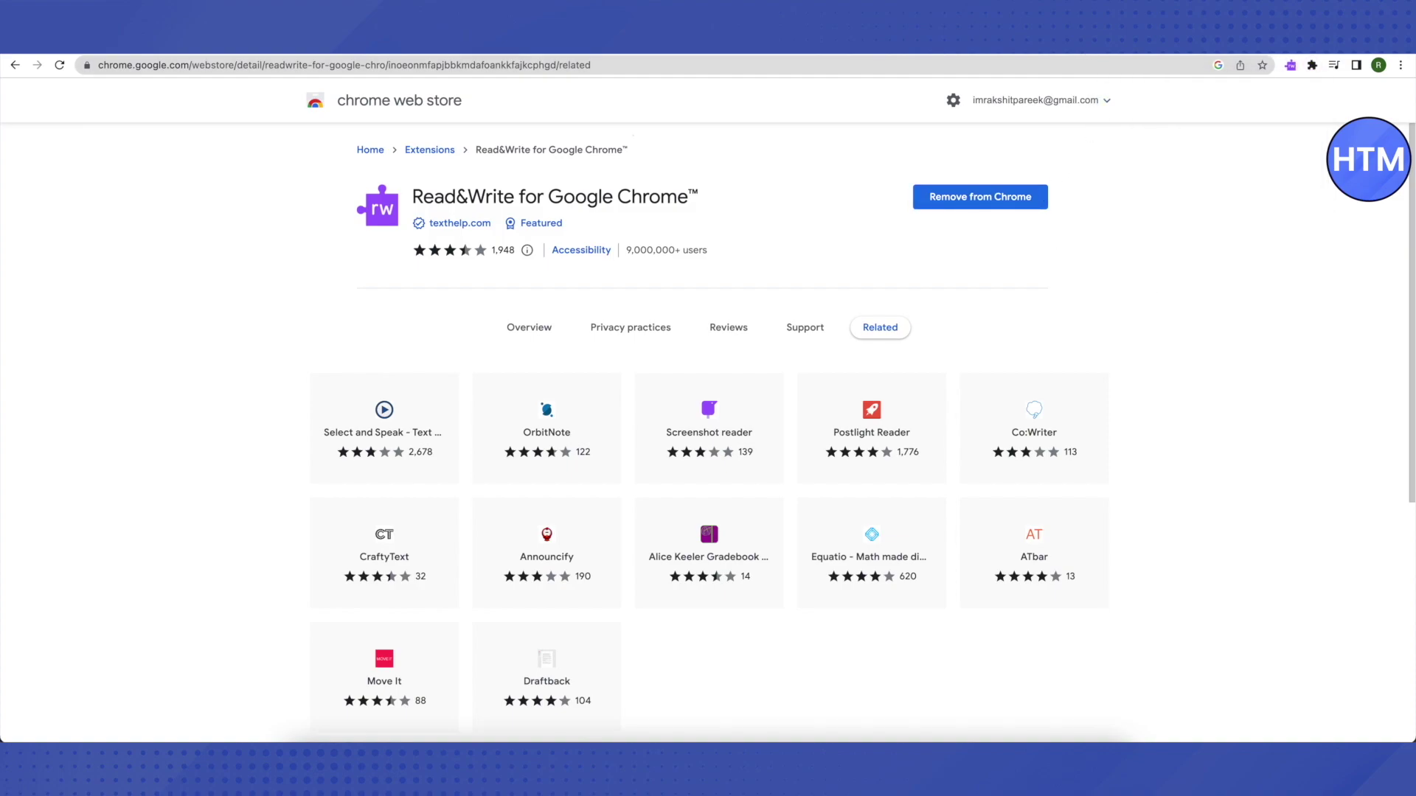
key("ctrl+t")
left_click(797, 614)
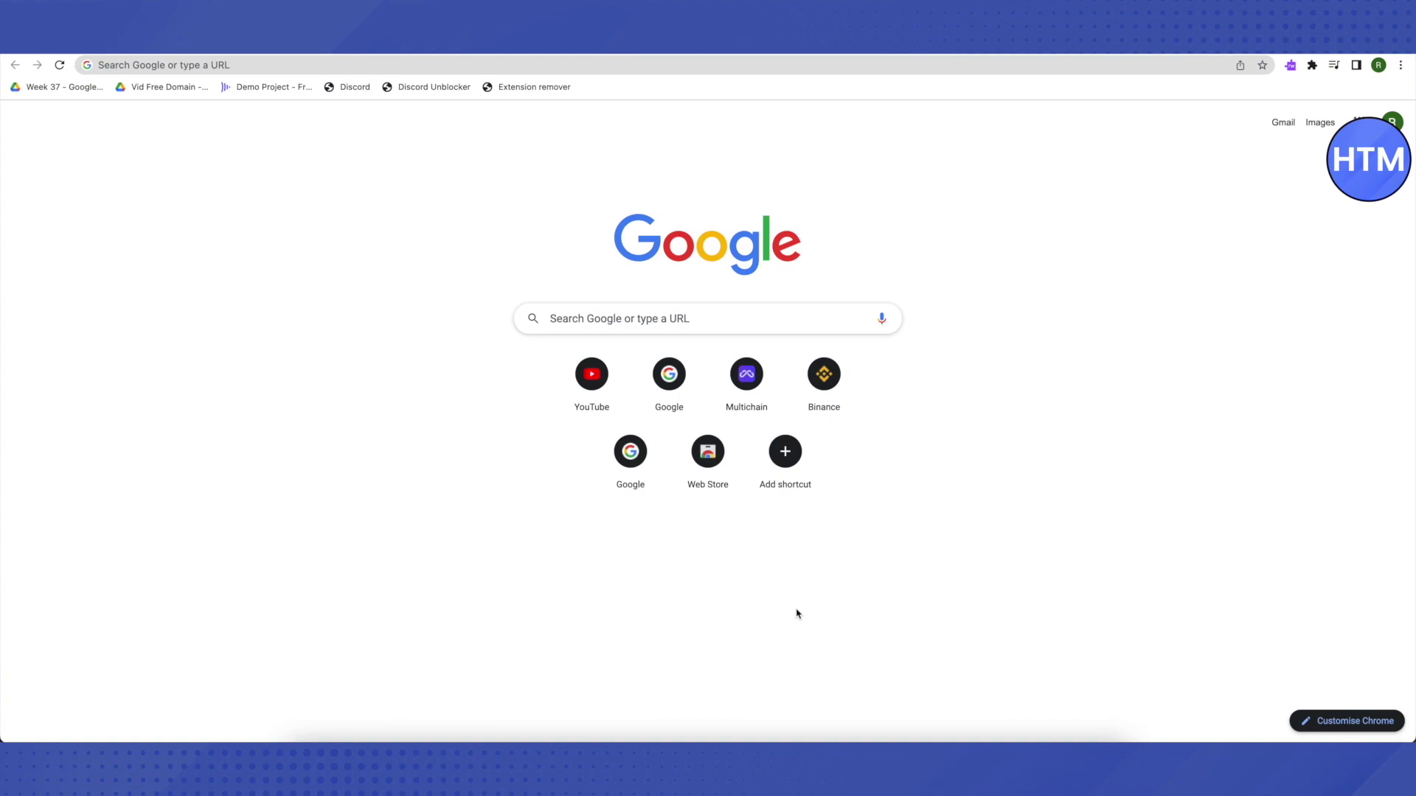
- Select the saved chrome-extension login link in Notes, close Notes, and focus Chrome's address bar
left_click(999, 733)
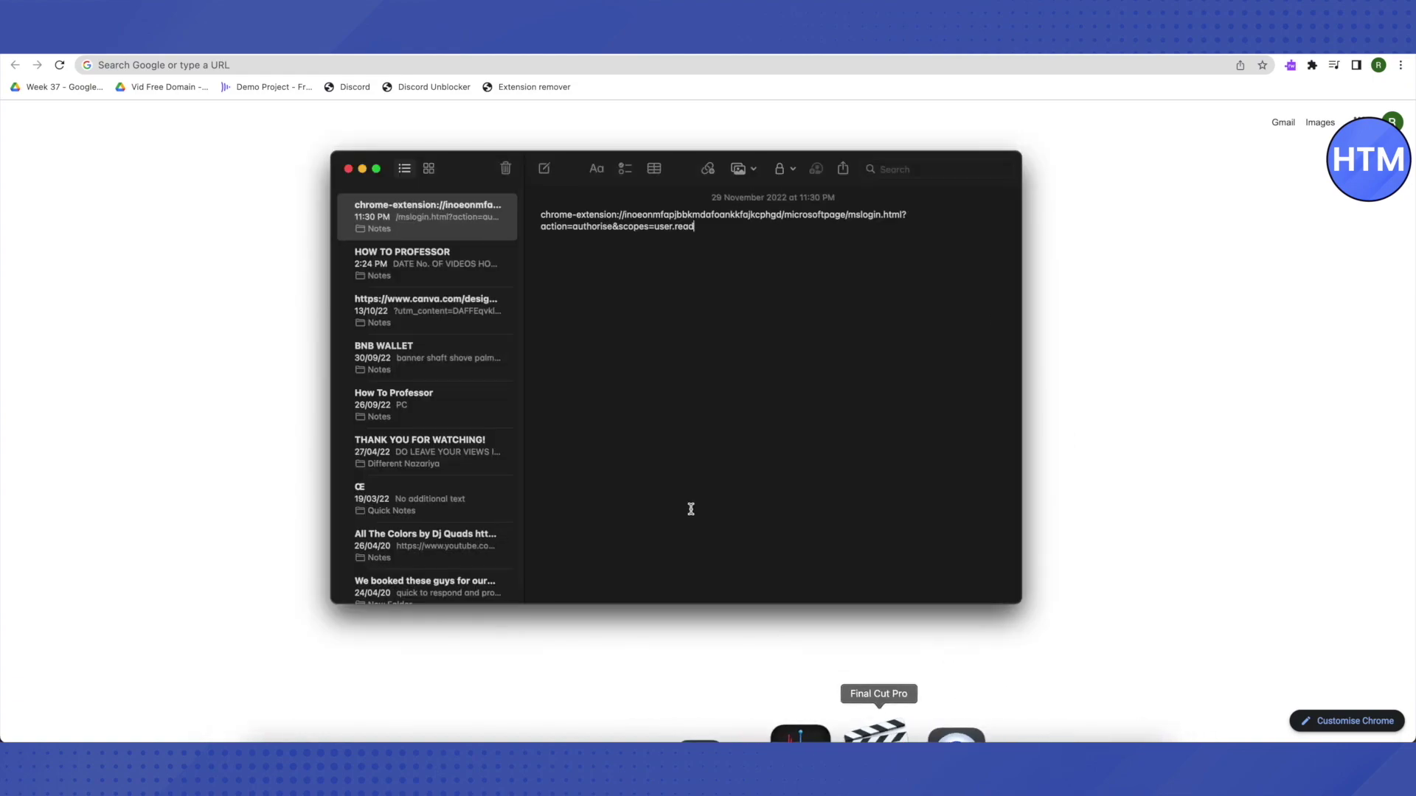
left_click_drag(540, 215, 703, 236)
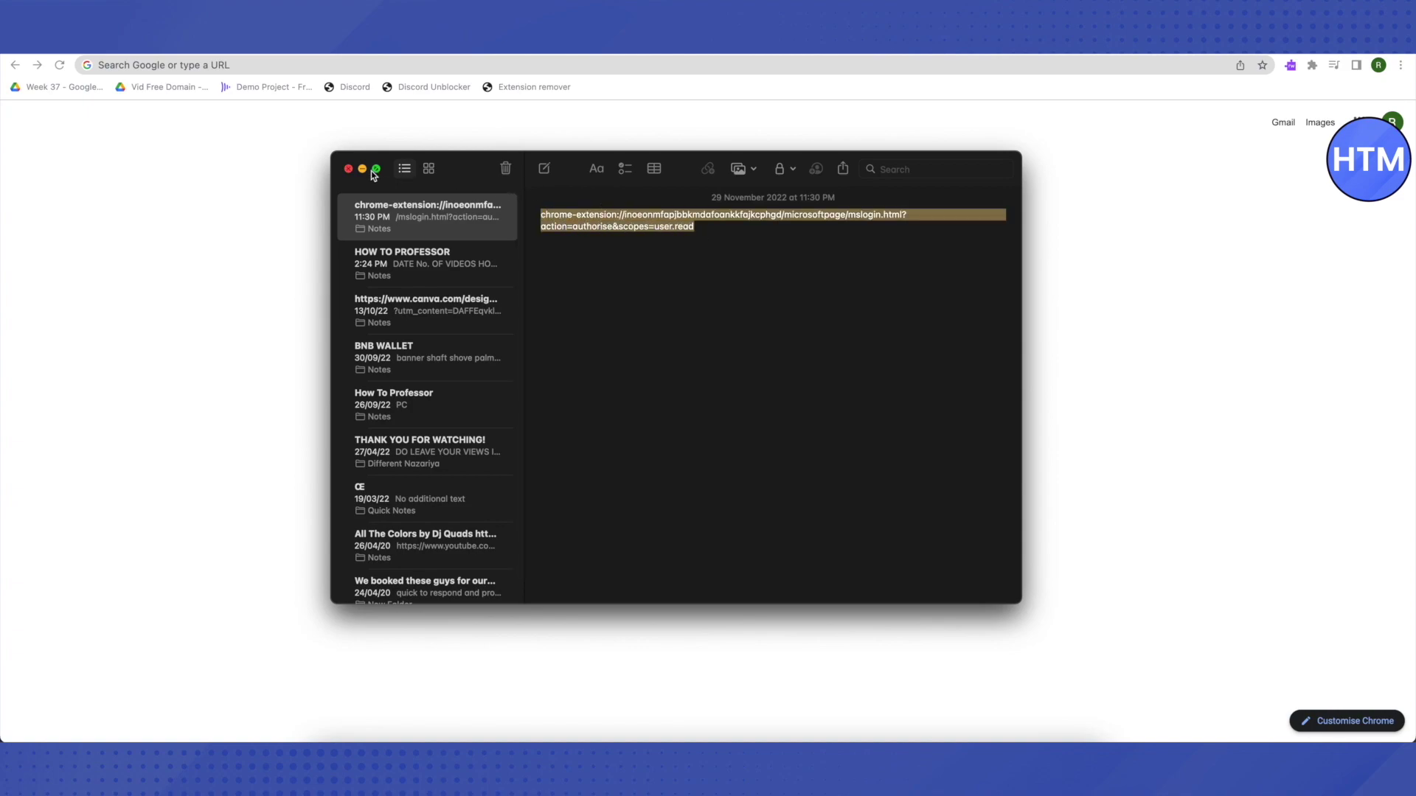
left_click(348, 169)
left_click(141, 66)
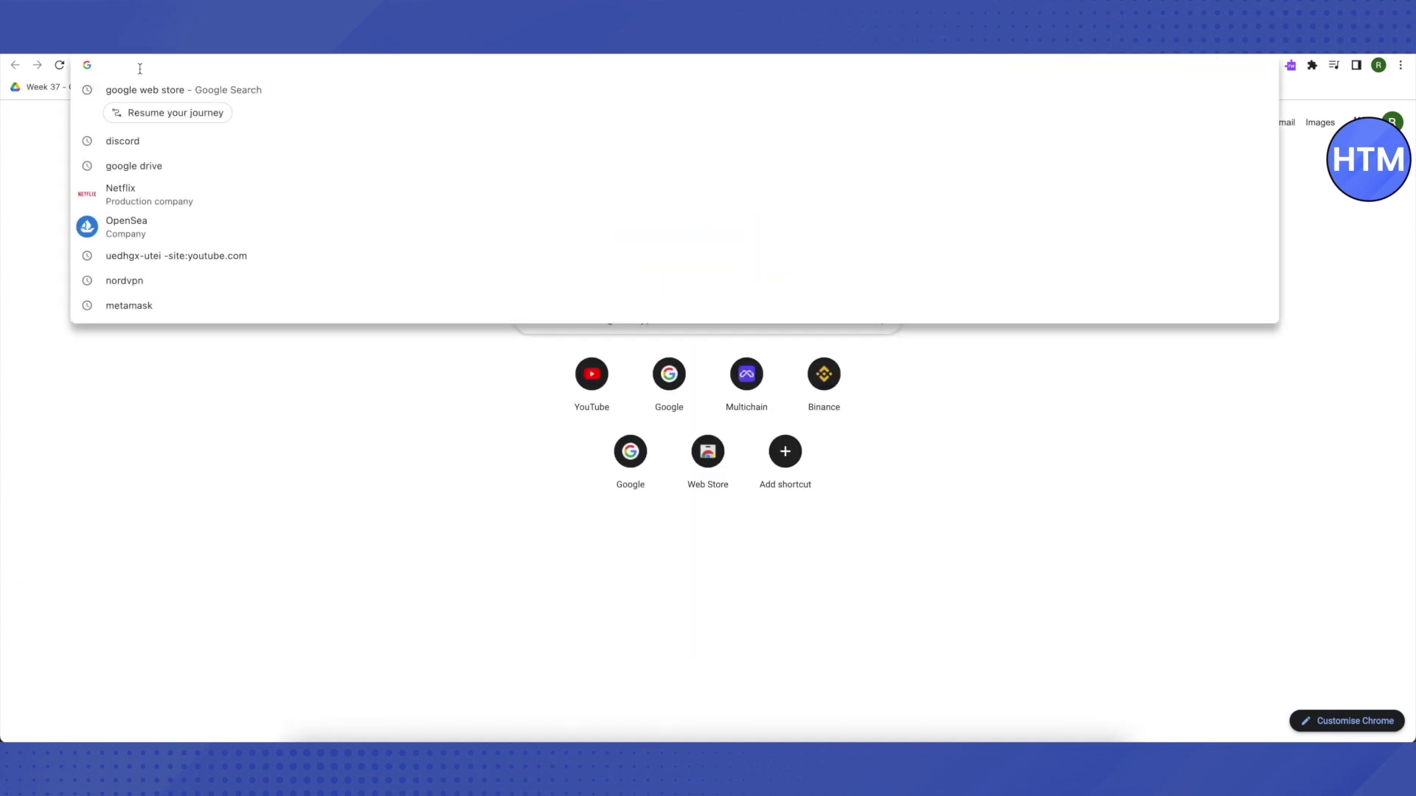
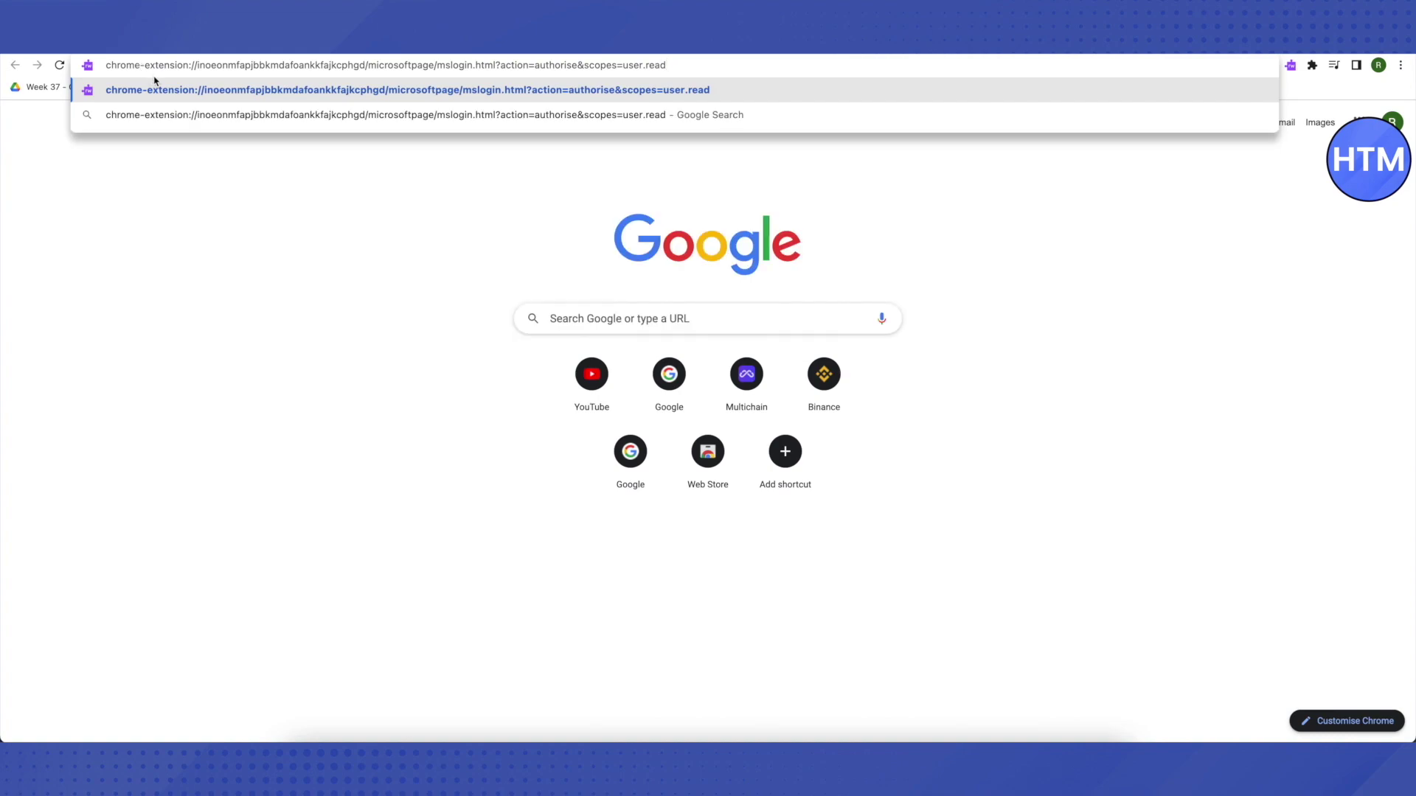
- Load the pasted Read&Write chrome-extension mslogin URL to bring up the Microsoft sign-in form
key("Return")
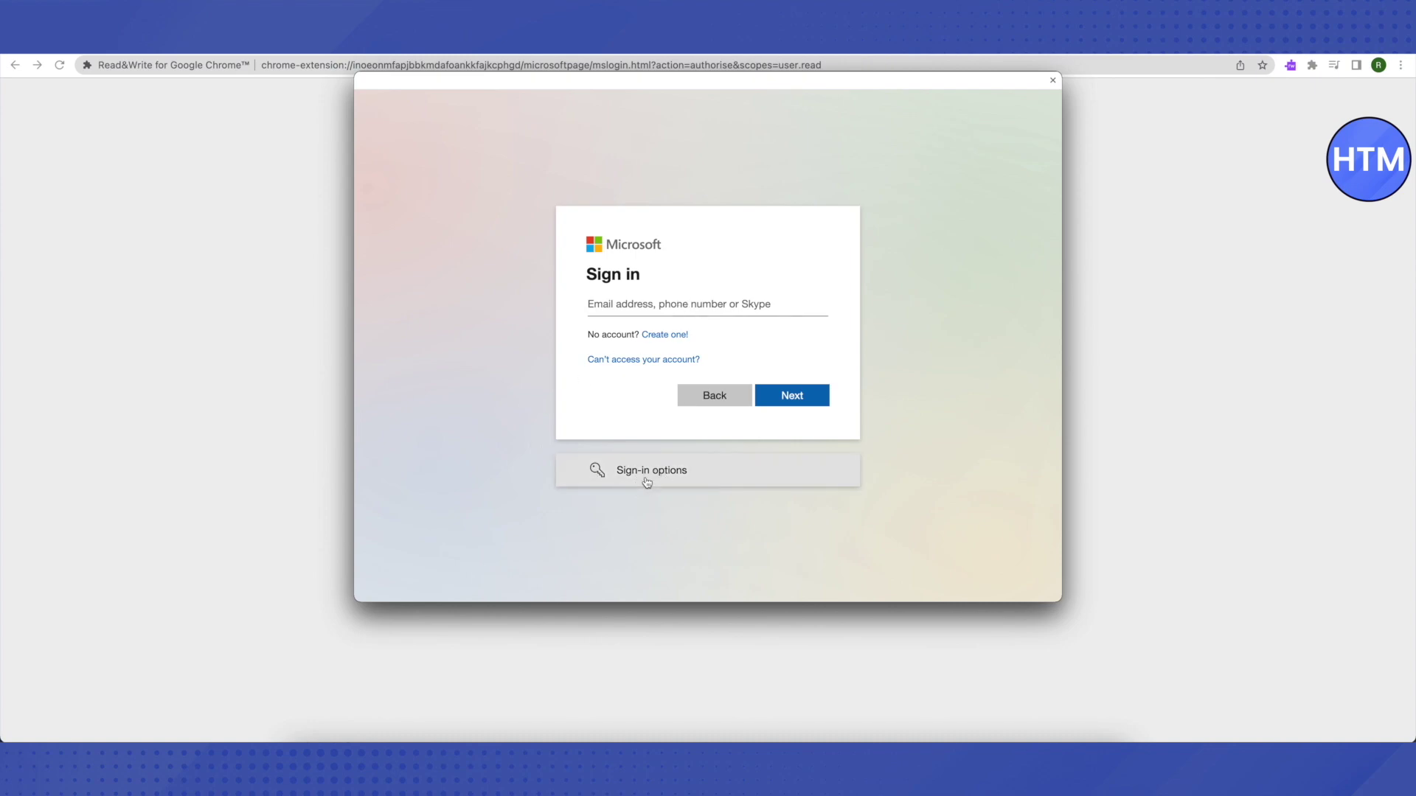
- Sign in through the Sign in with GitHub option, then follow the GitHub logo to GitHub's homepage
left_click(647, 478)
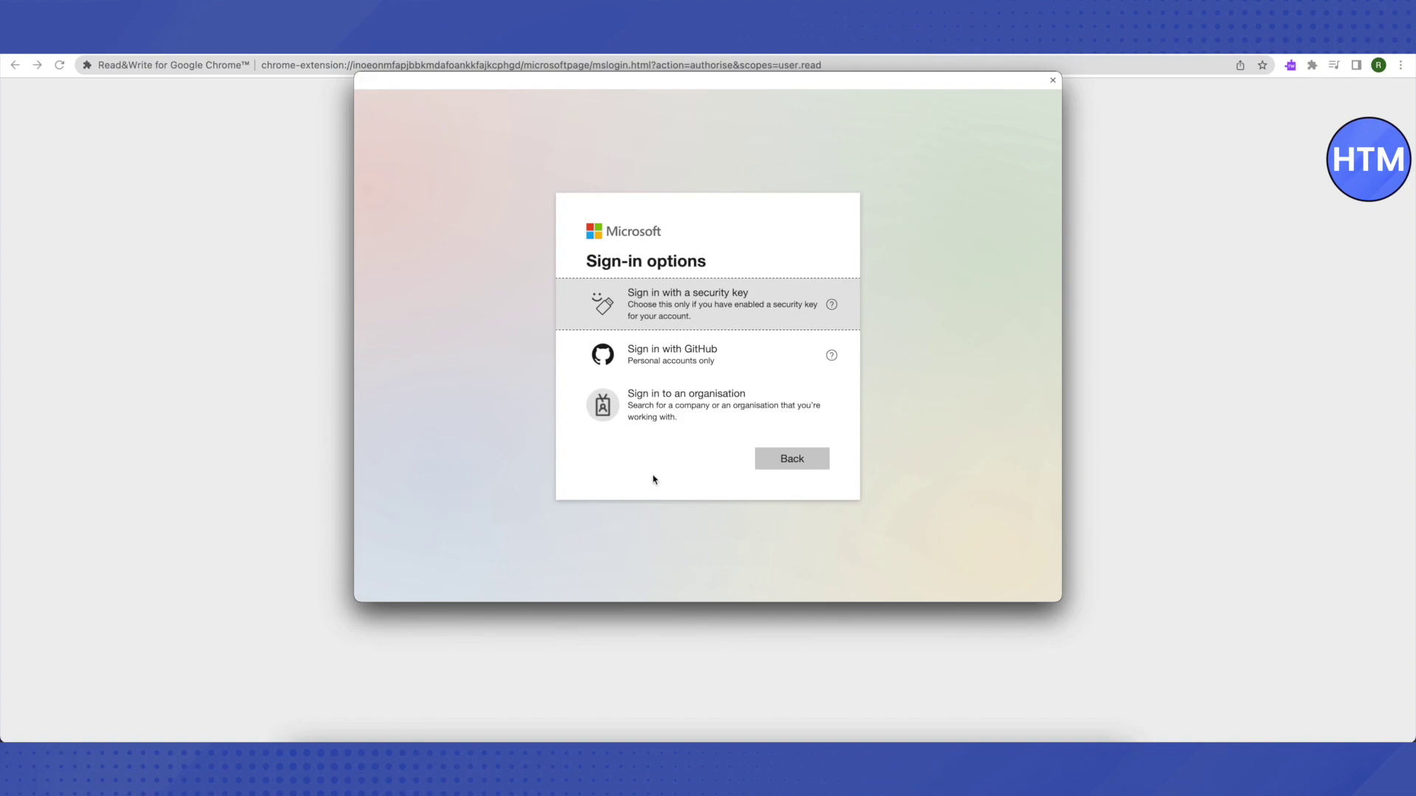
left_click(653, 367)
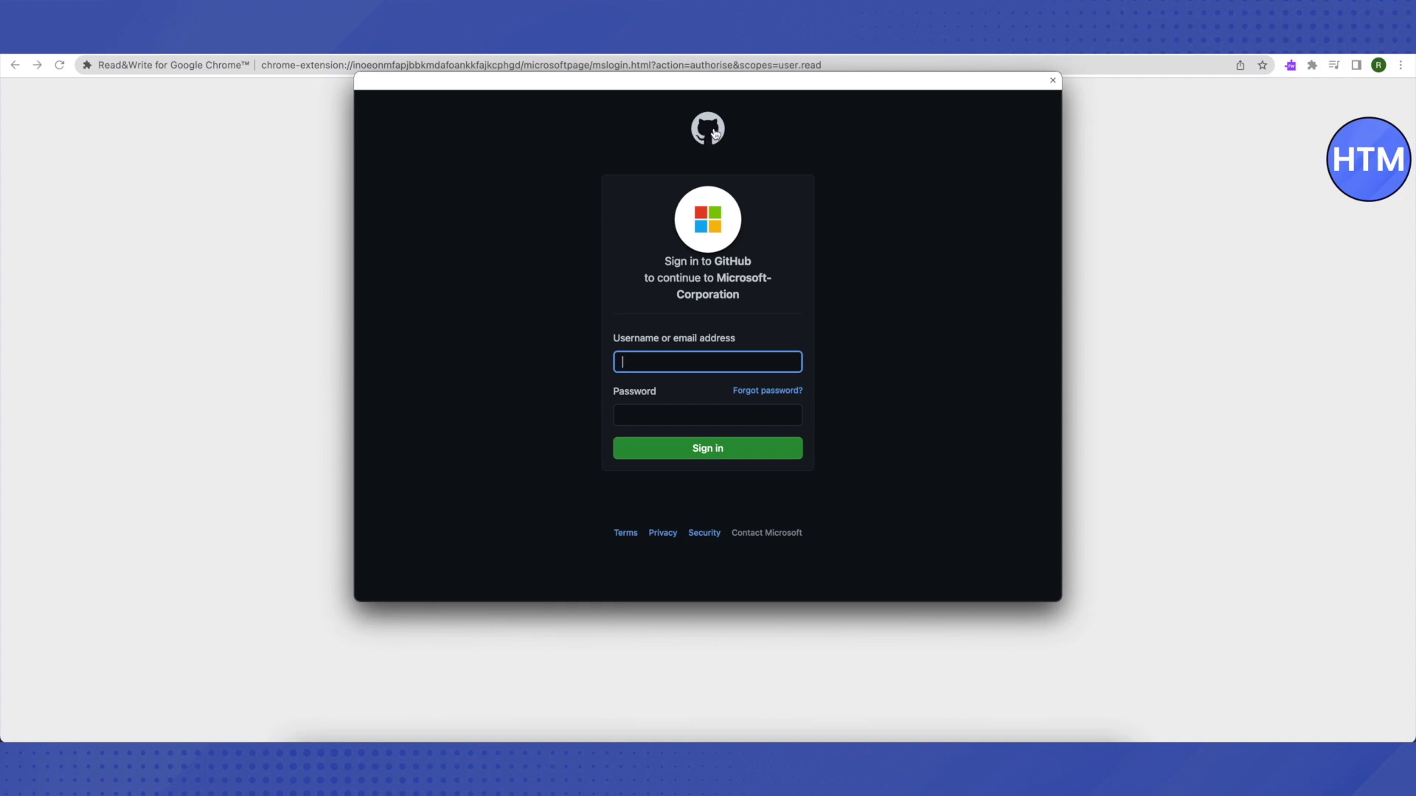
left_click(713, 133)
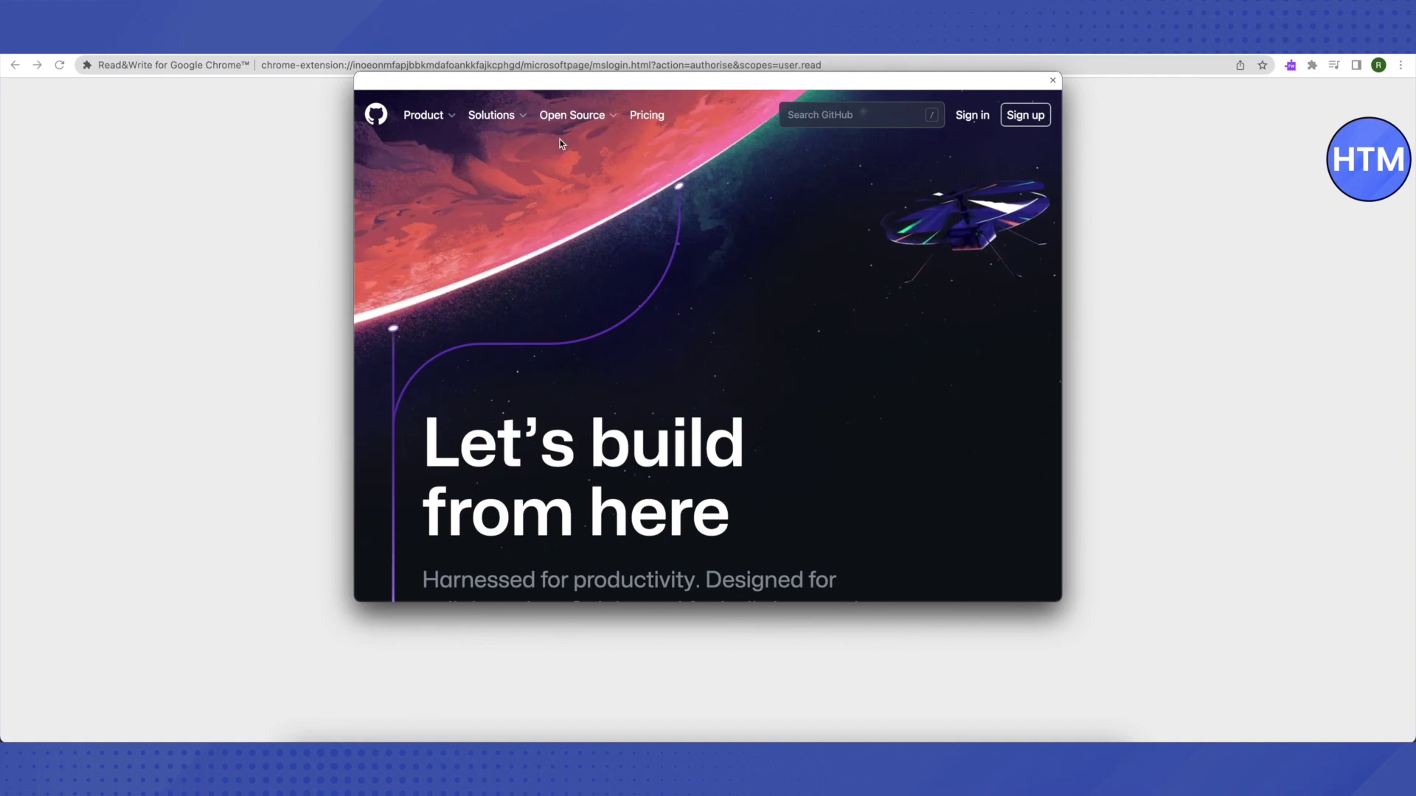
- Open GitHub's Topics page from the Open Source menu and scroll down the featured topics
mouse_move(579, 118)
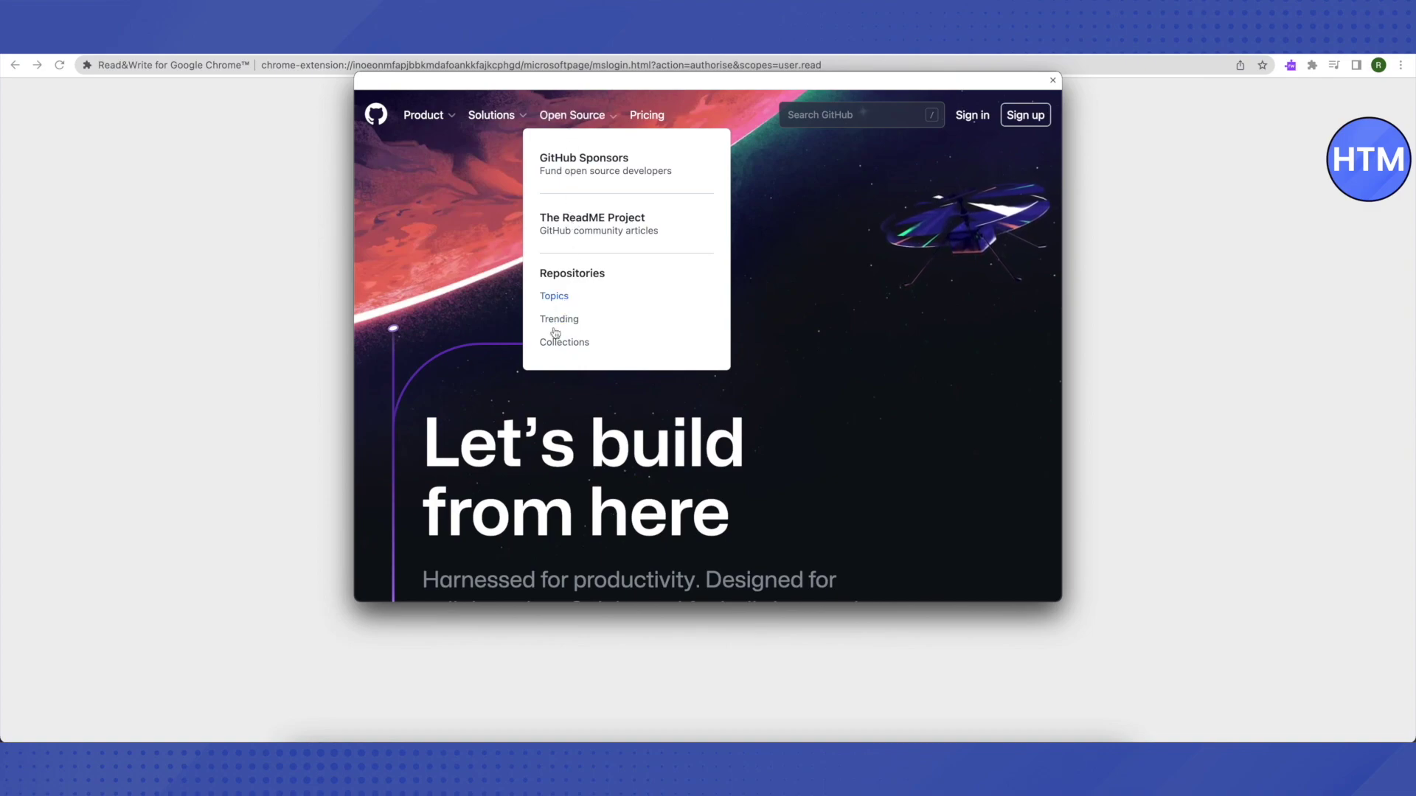
left_click(556, 298)
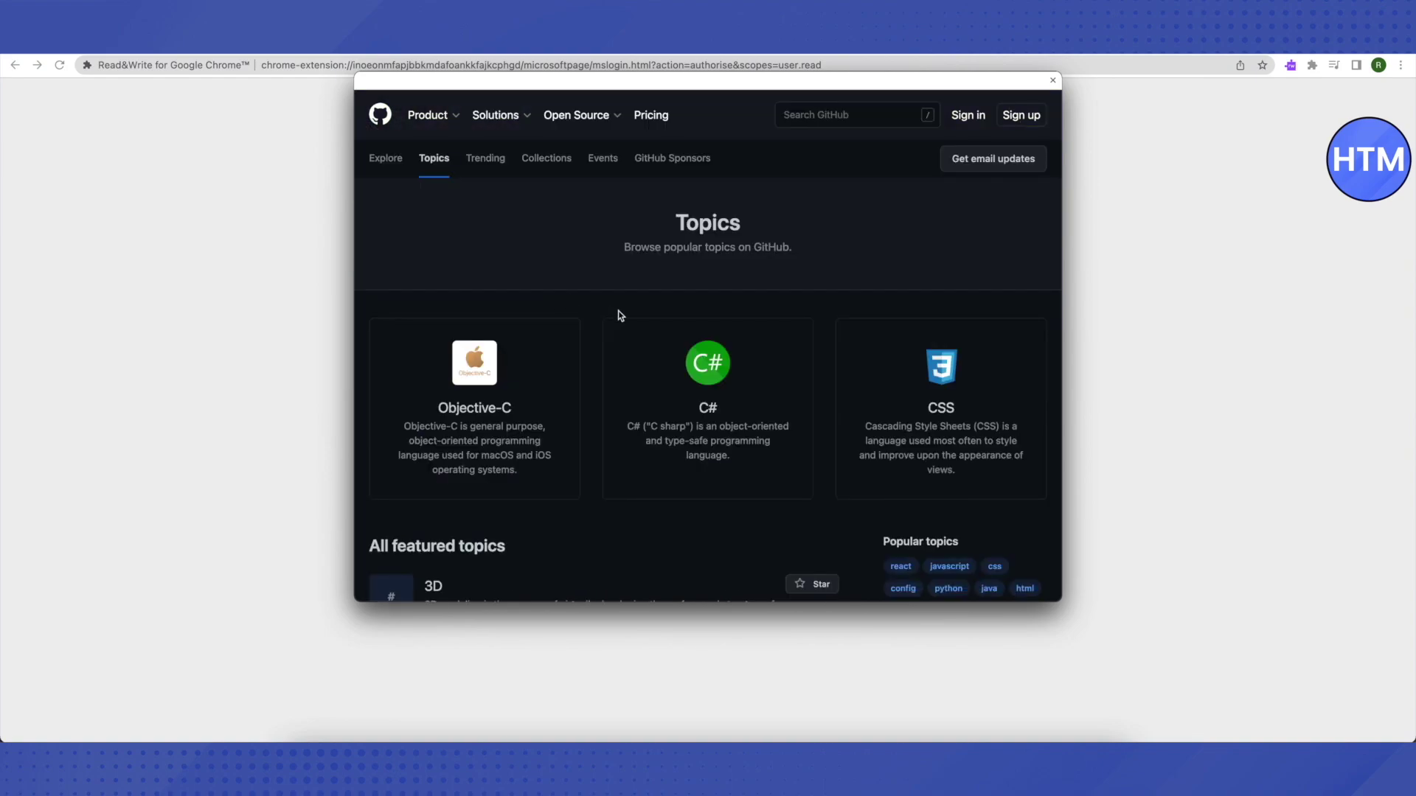
scroll(702, 329, "down", 8)
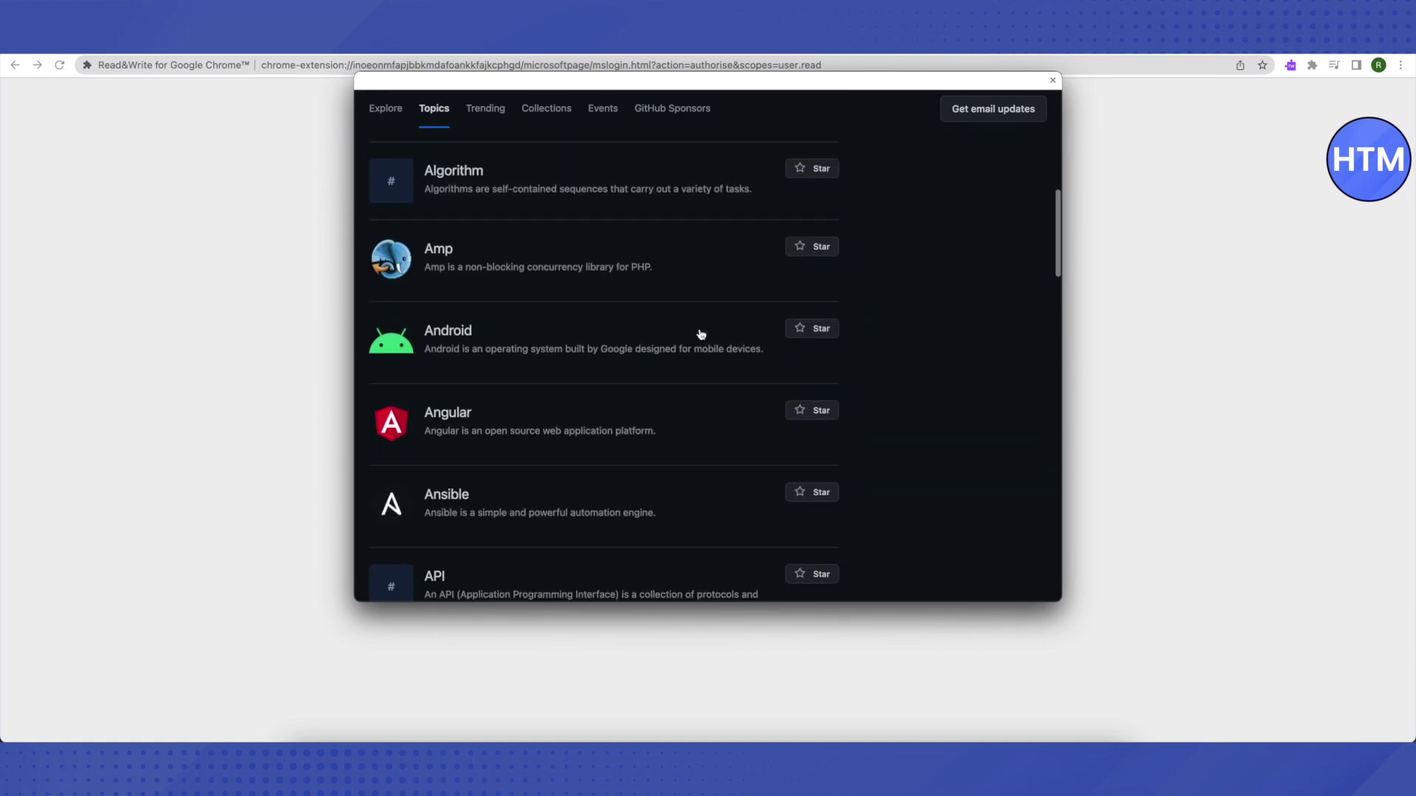
scroll(701, 335, "down", 8)
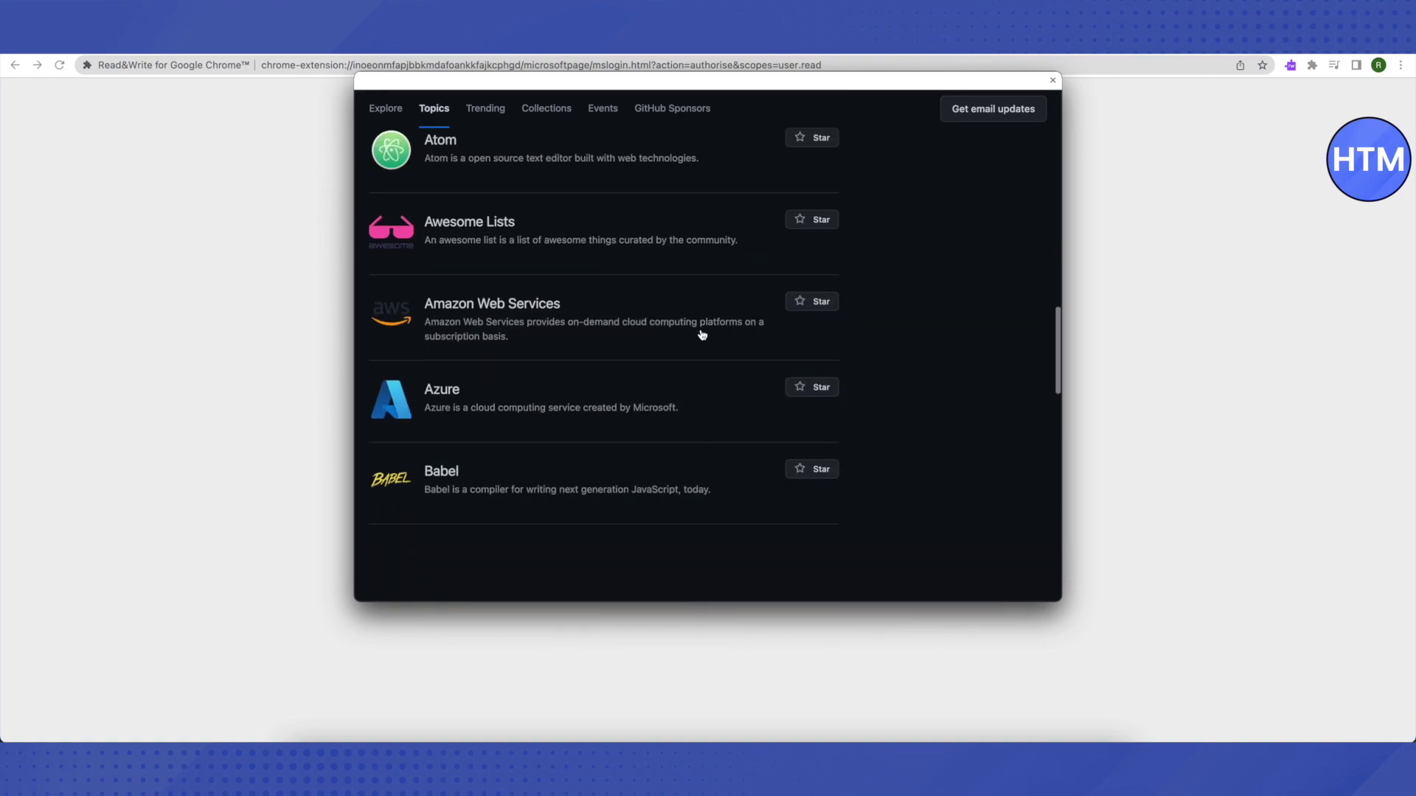
scroll(702, 335, "down", 10)
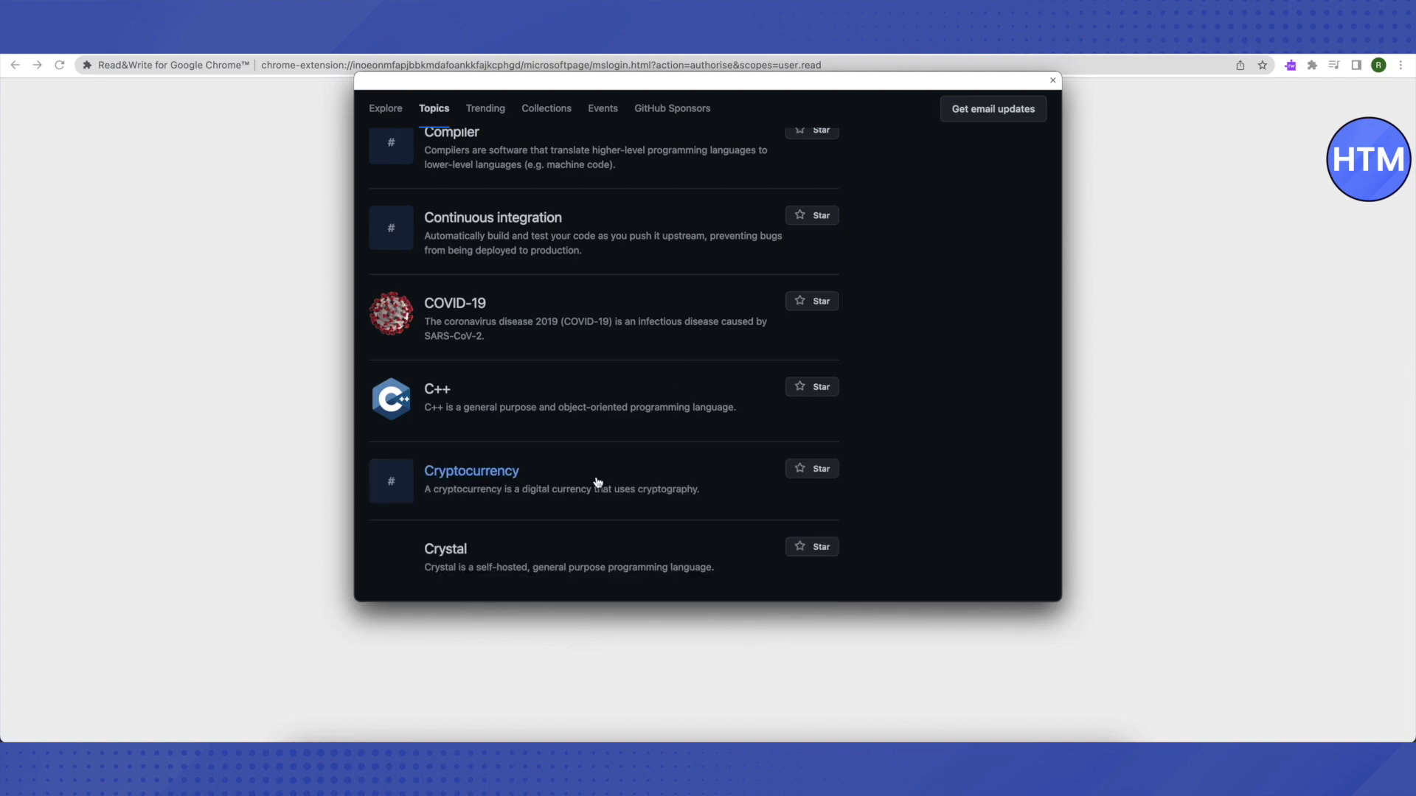
scroll(663, 456, "down", 10)
scroll(662, 454, "down", 15)
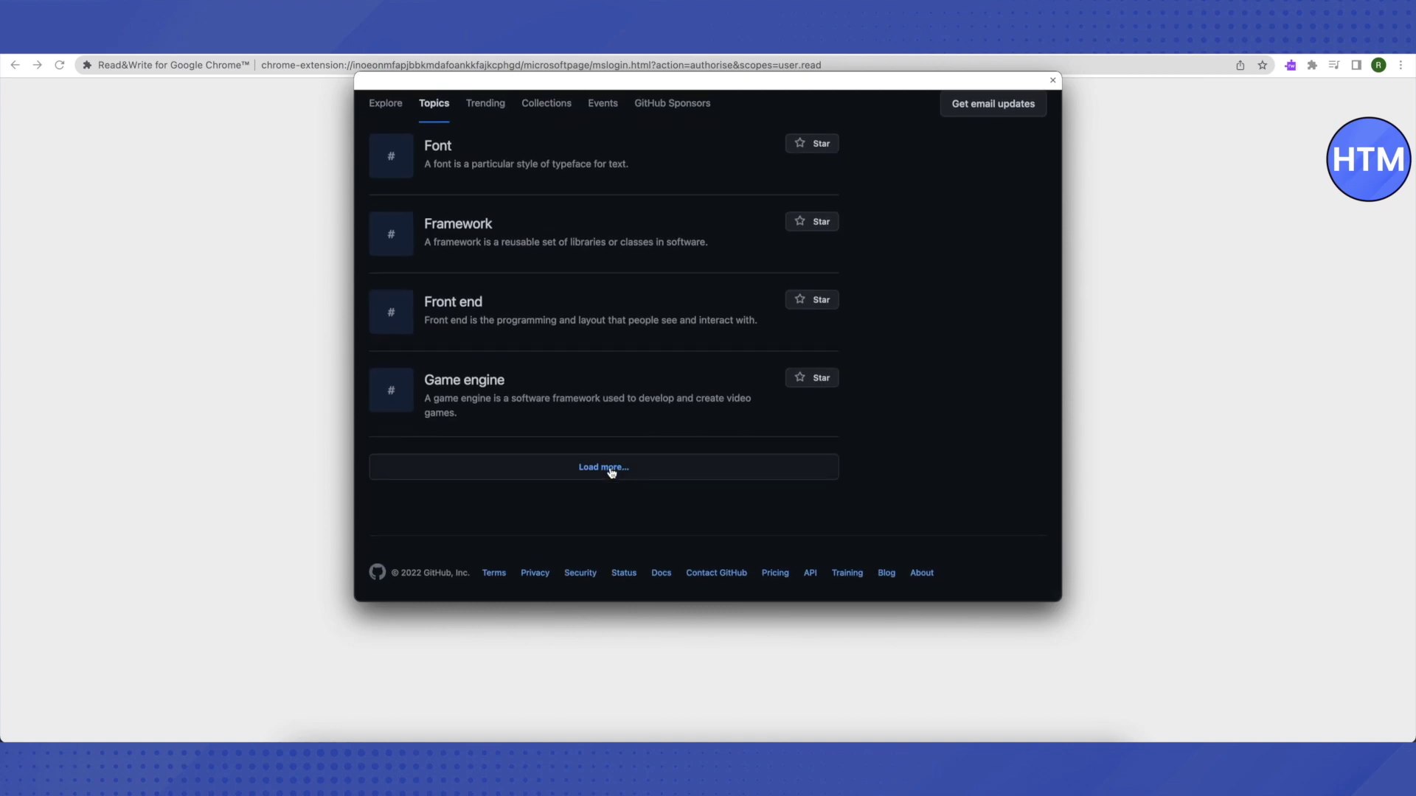
left_click(612, 474)
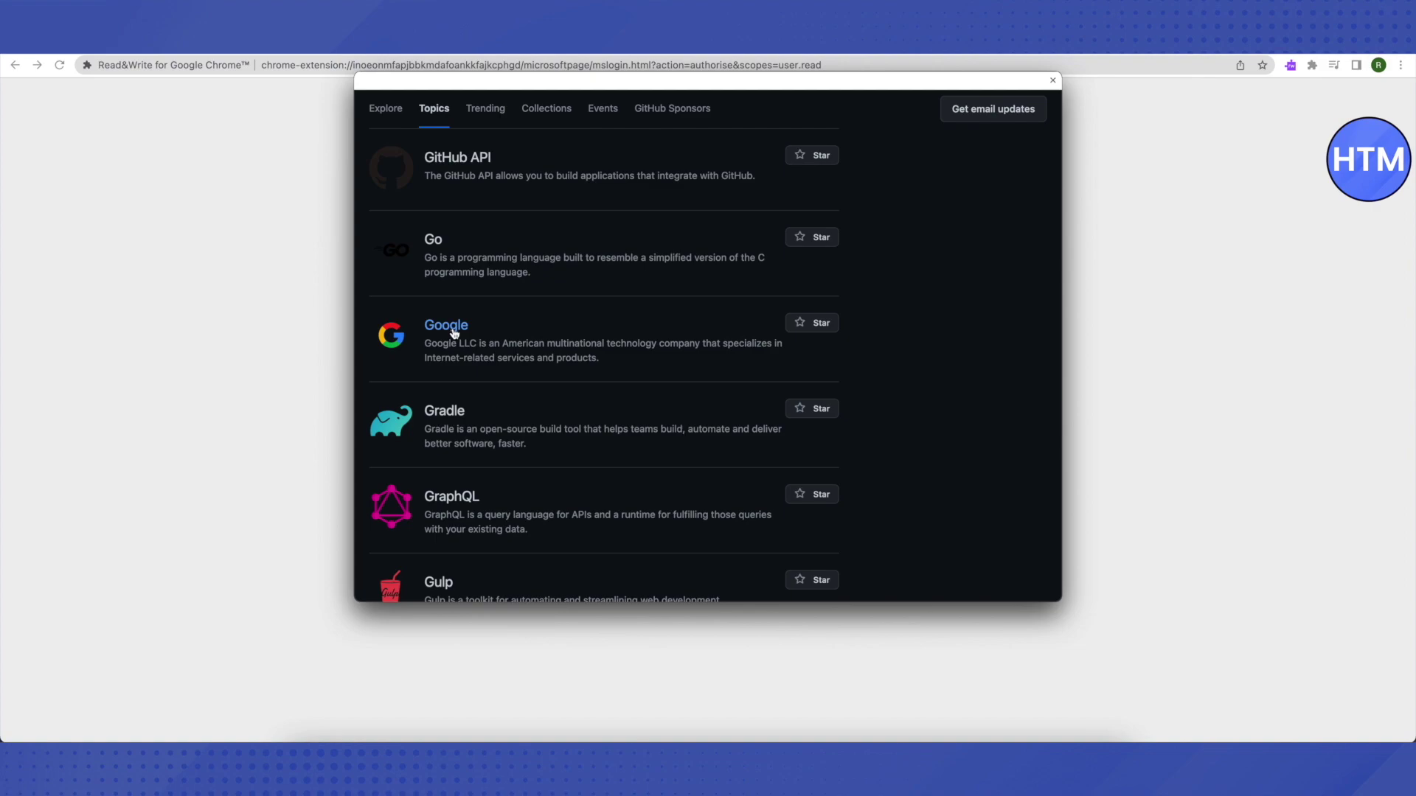
left_click(454, 333)
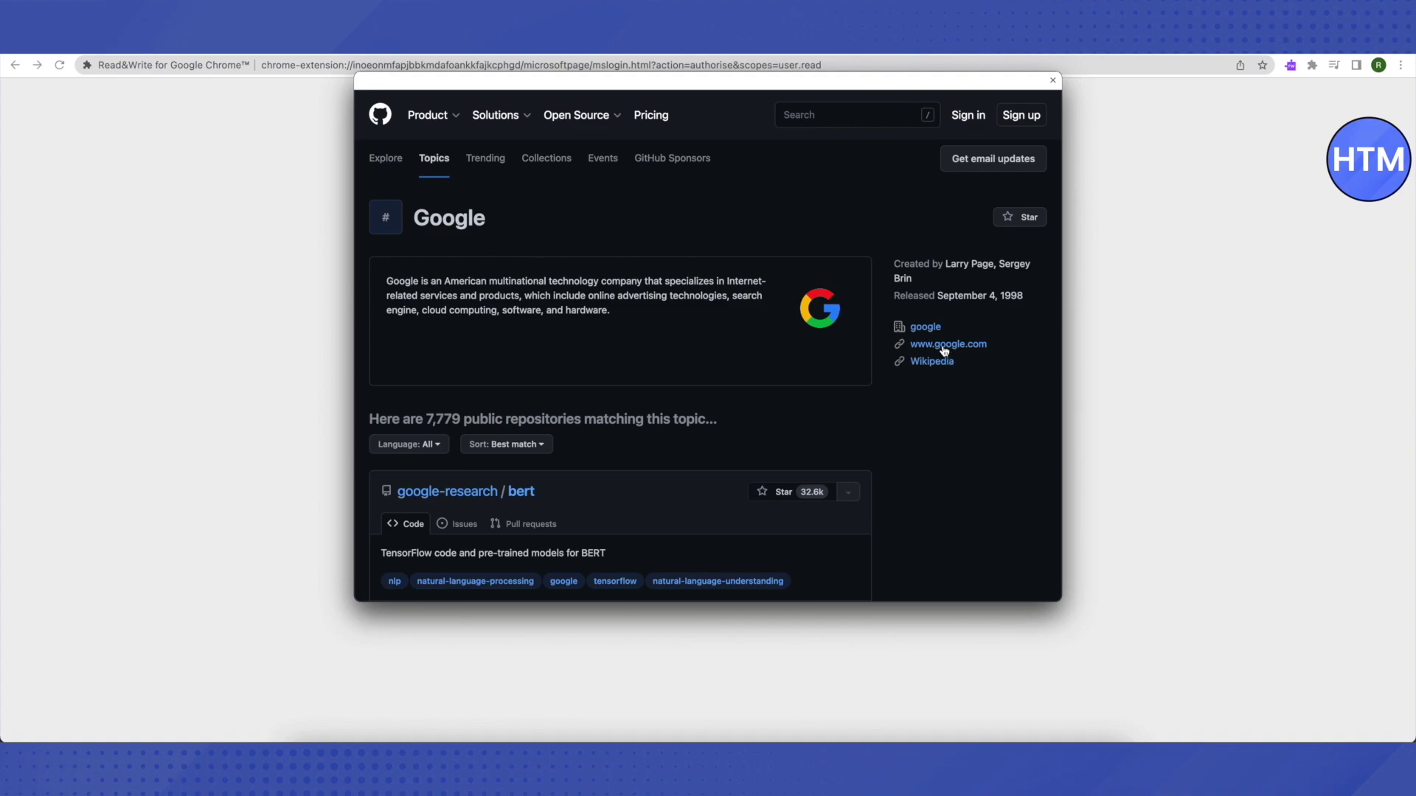
left_click(944, 346)
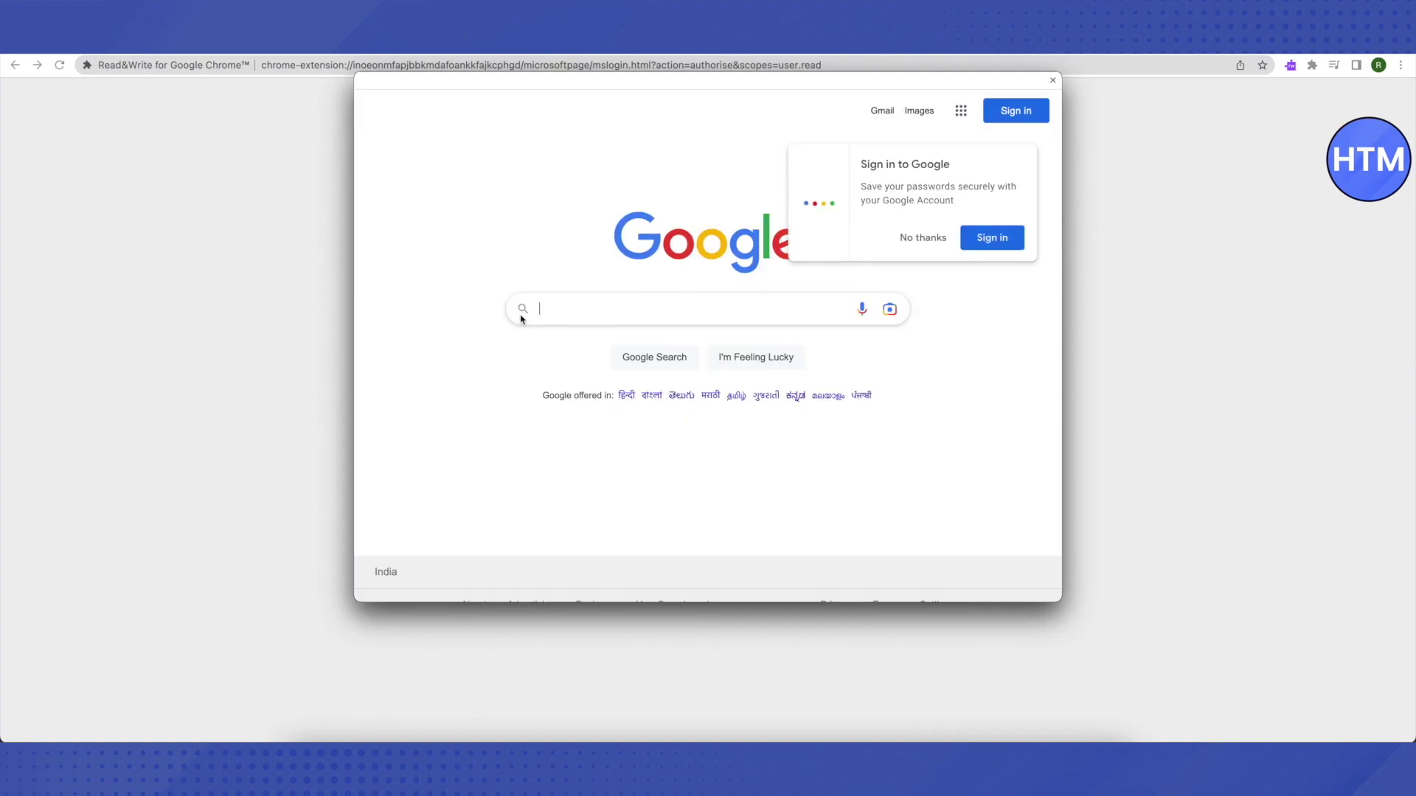
- Dismiss the Google sign-in prompt, search for 'roblox', and open the official Roblox result
left_click(922, 240)
left_click(561, 313)
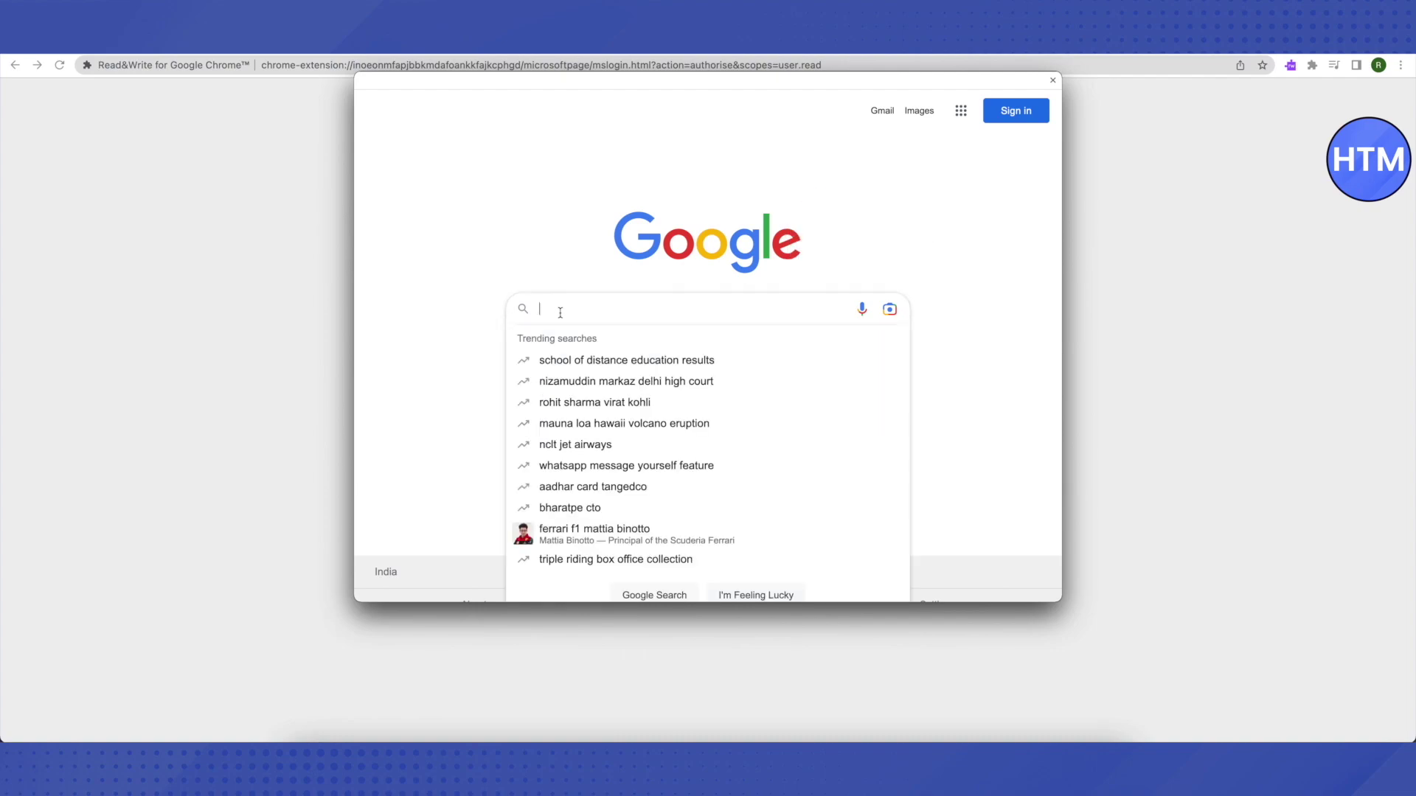
type("roblox")
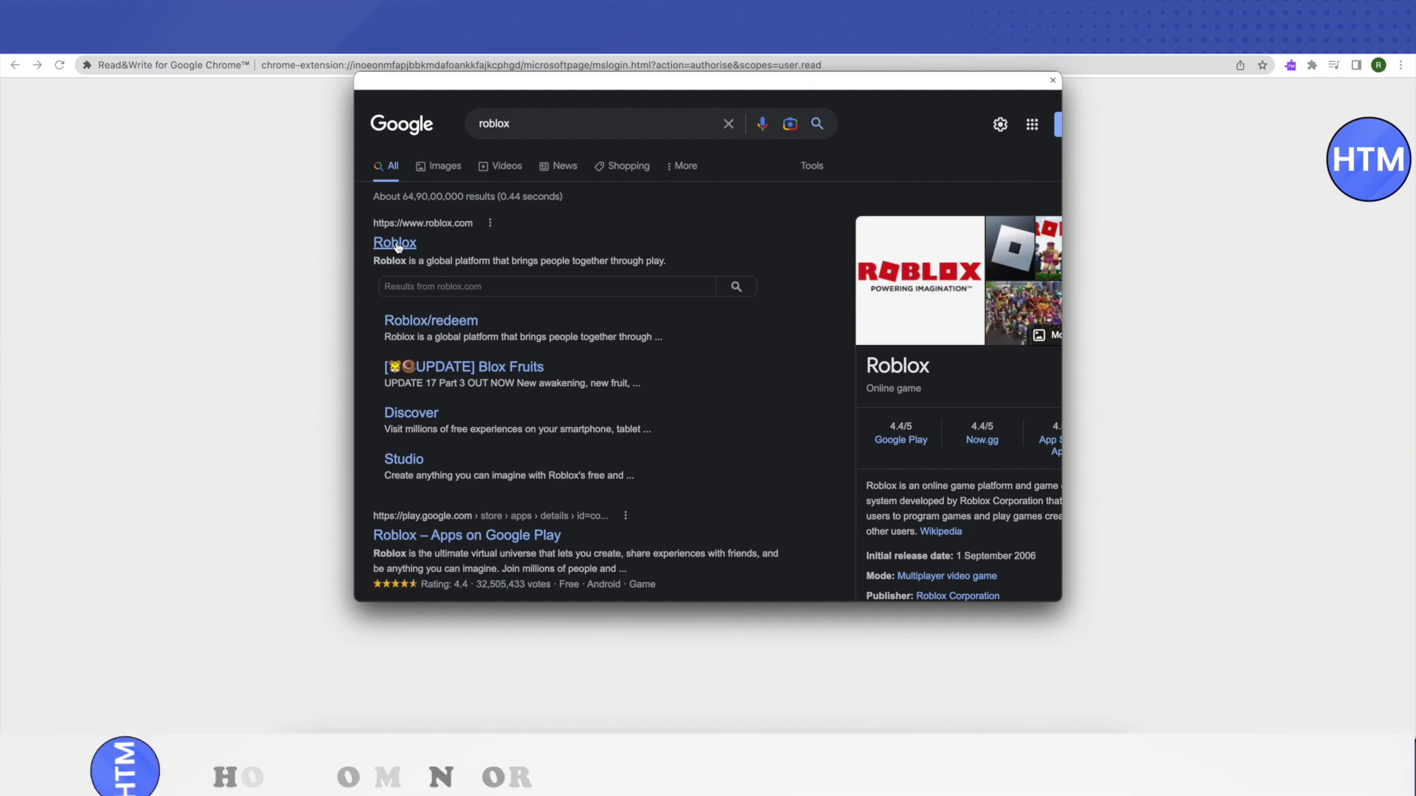
left_click(396, 247)
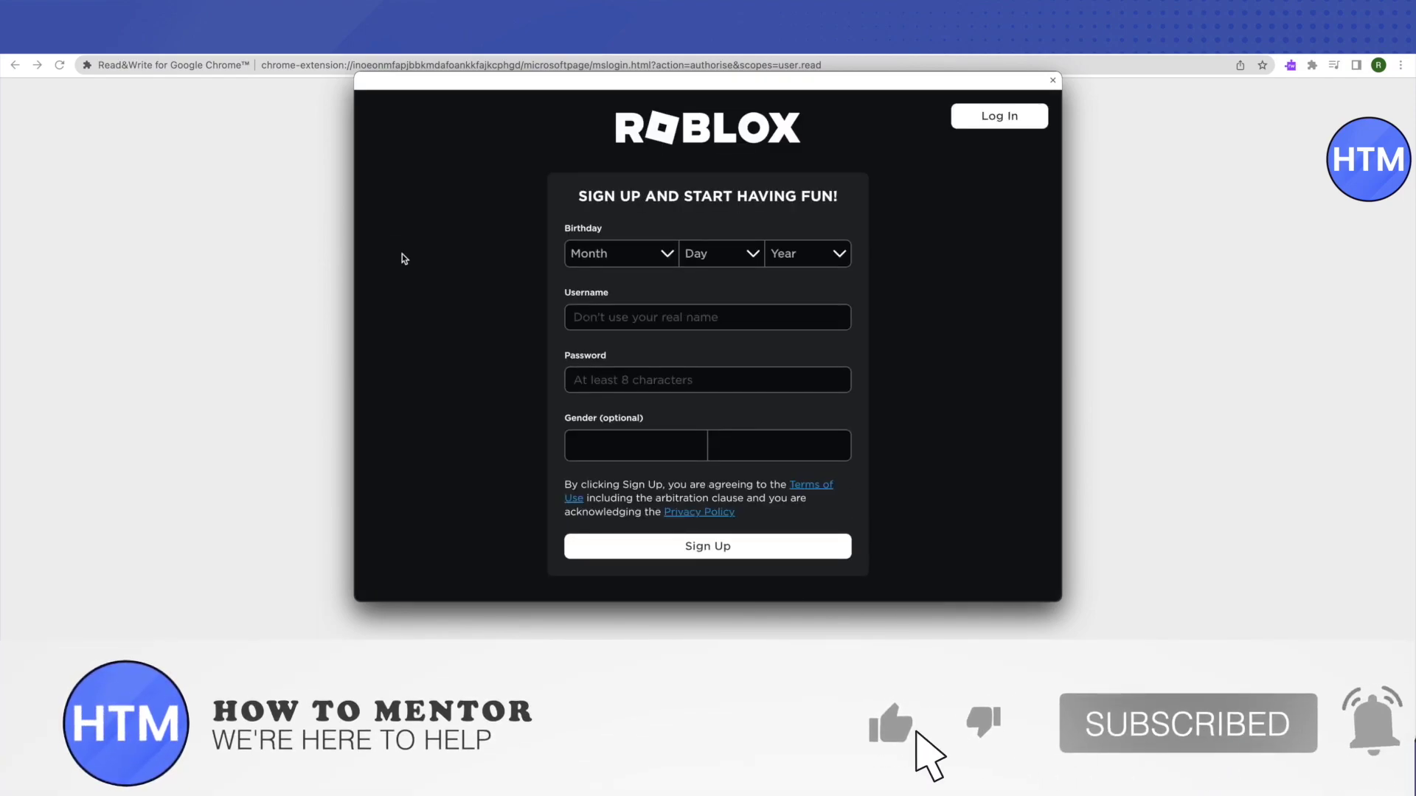